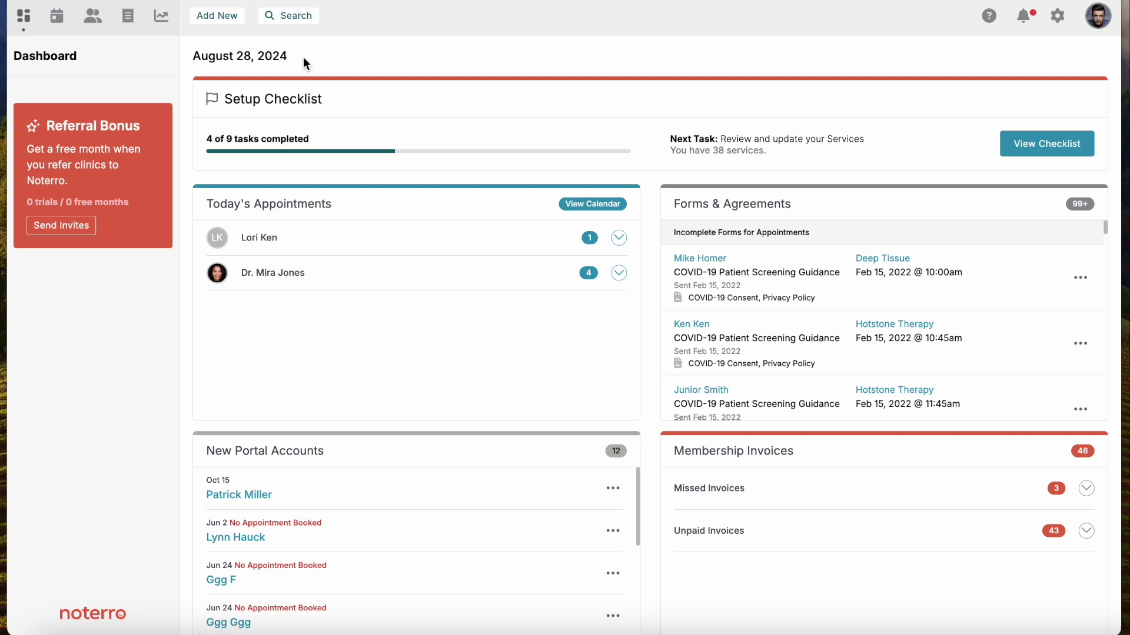
Step: Go to Base Setup from the gear icon's Clinic Settings menu
click(1057, 26)
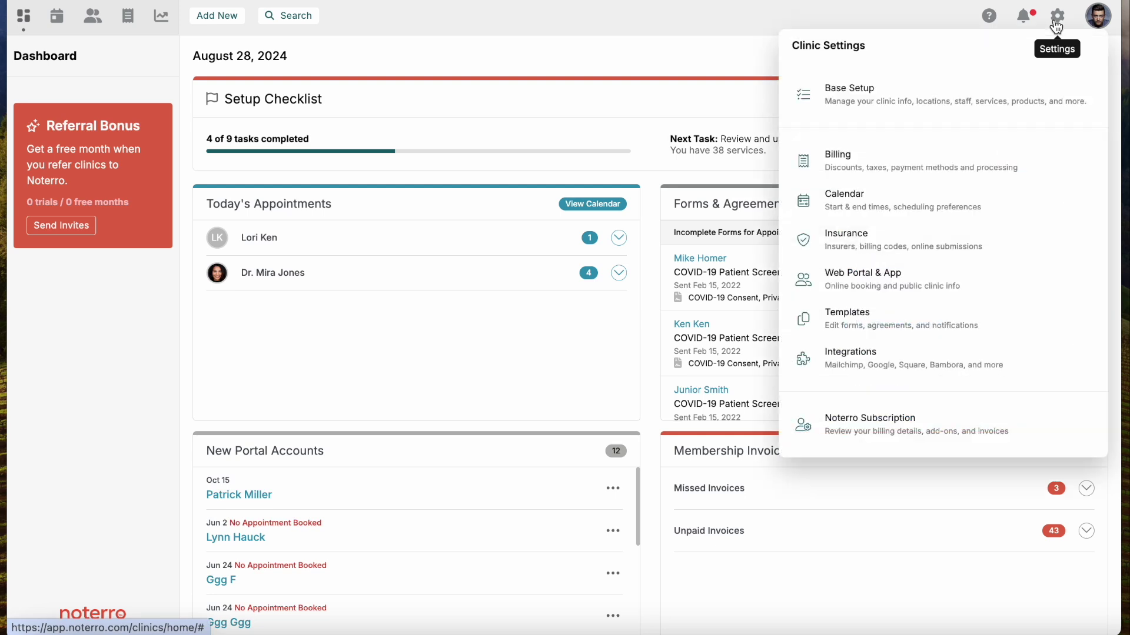
click(851, 106)
scroll(689, 318, down, 2)
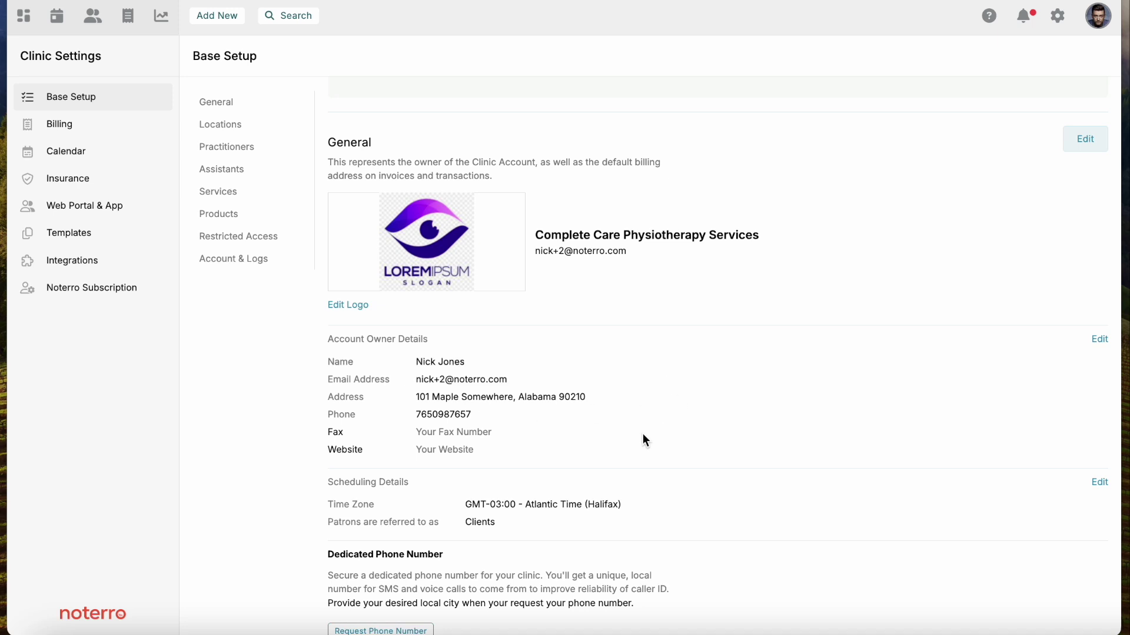
click(1084, 147)
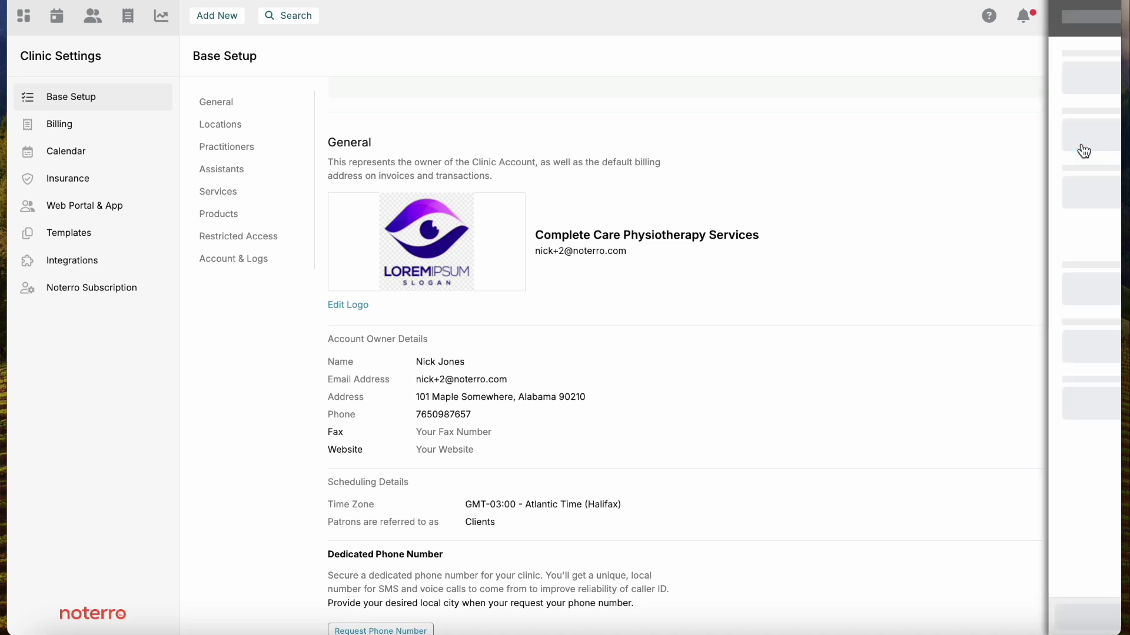
scroll(933, 235, down, 4)
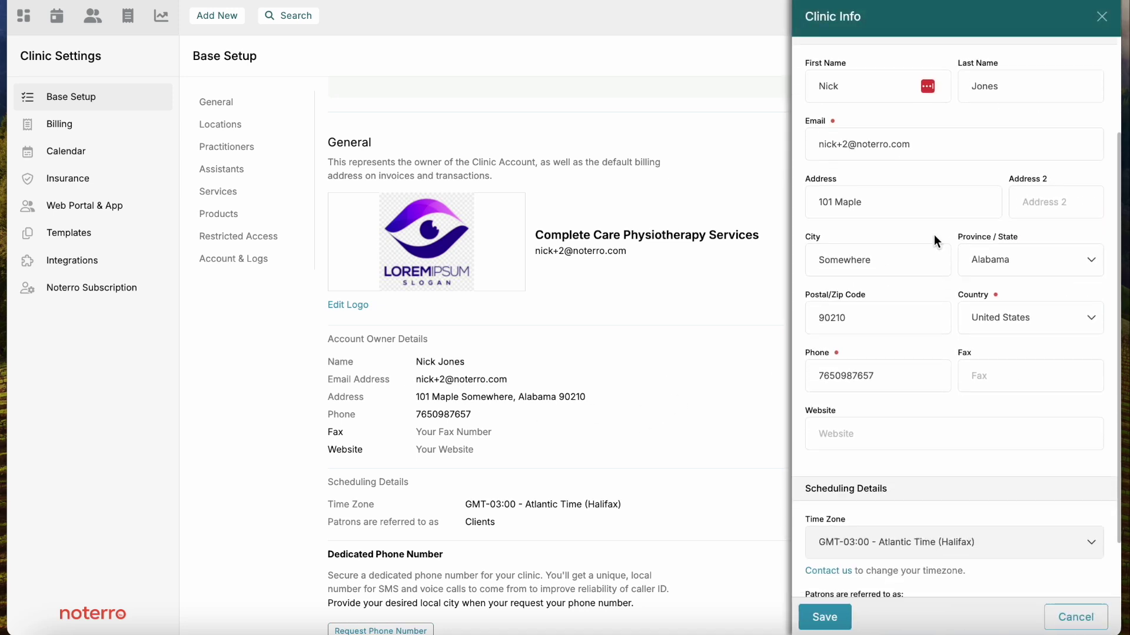
click(824, 616)
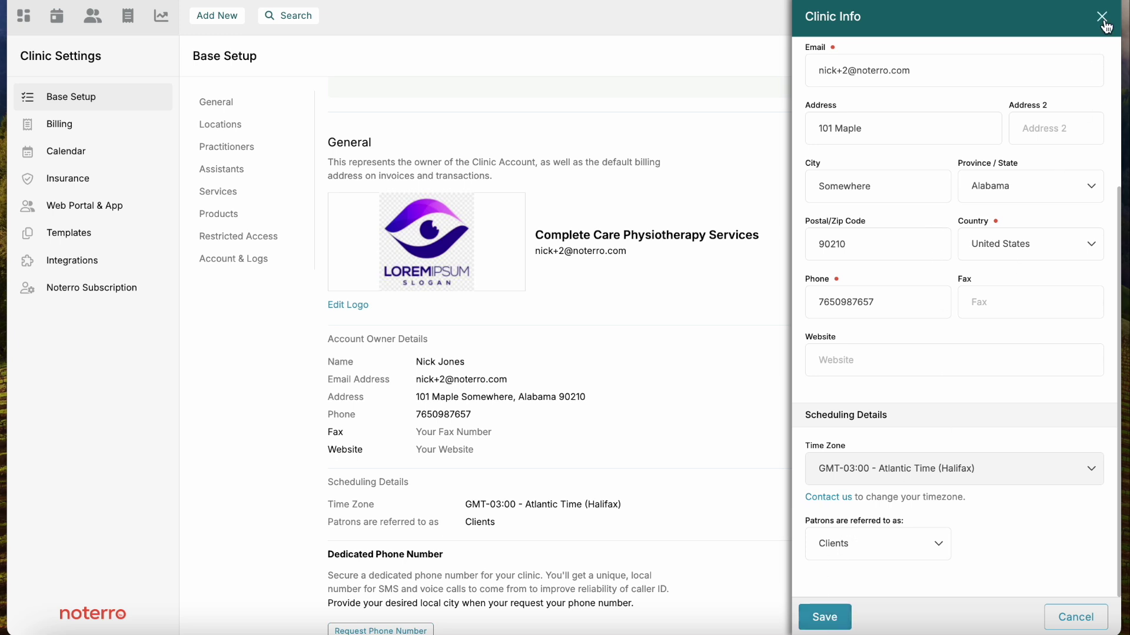
scroll(768, 287, down, 2)
scroll(769, 288, down, 5)
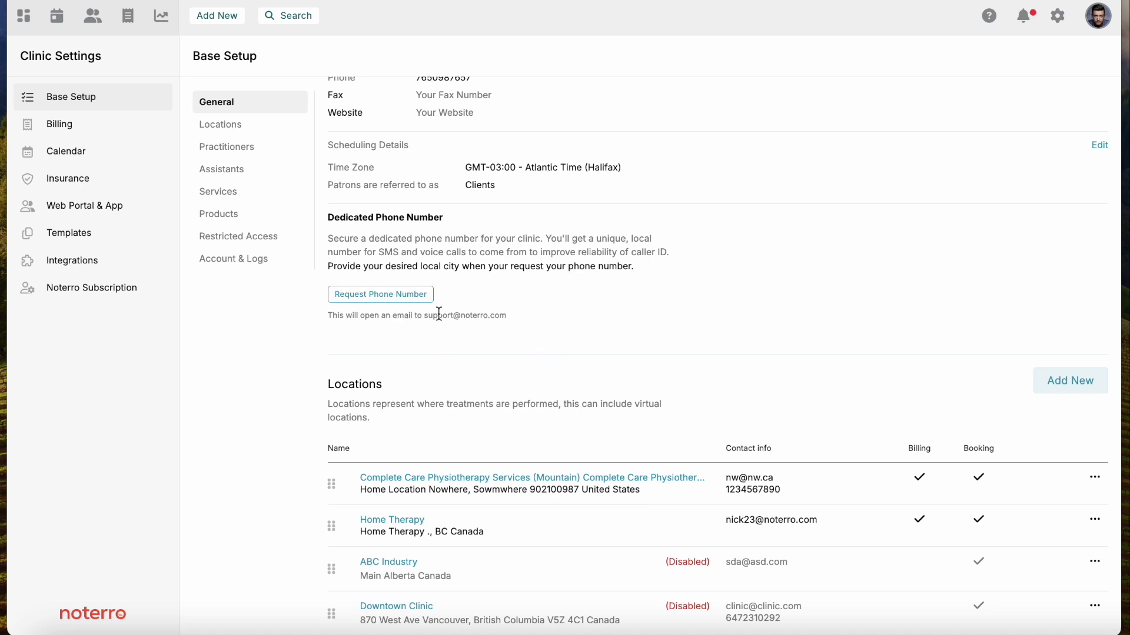
scroll(541, 340, down, 5)
scroll(541, 343, down, 1)
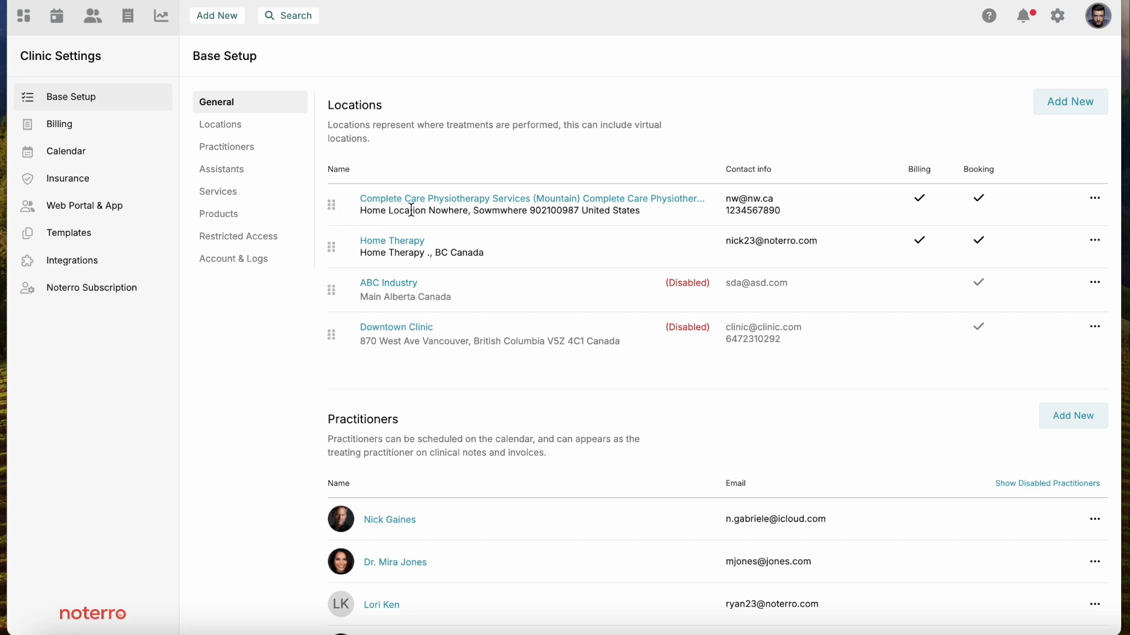
click(1068, 104)
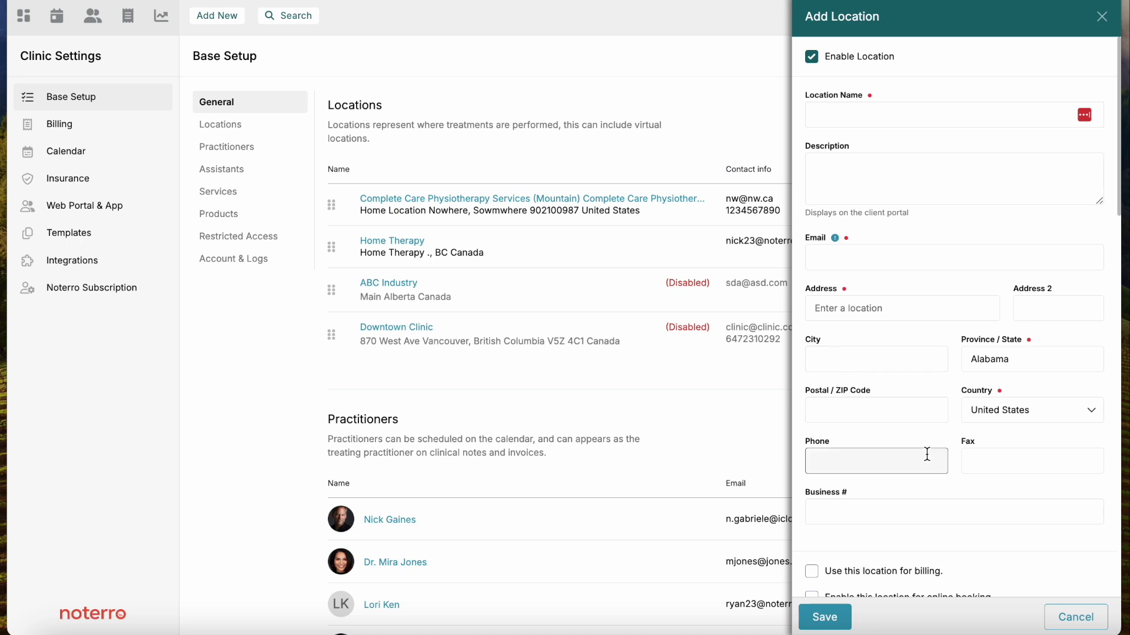
scroll(922, 472, down, 8)
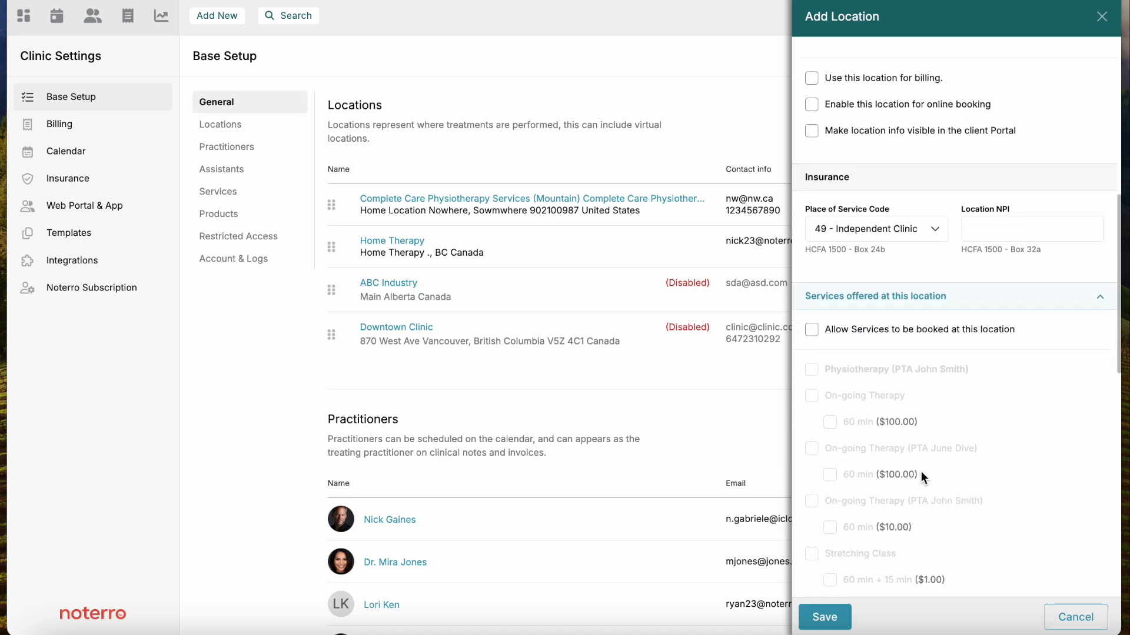
click(1102, 16)
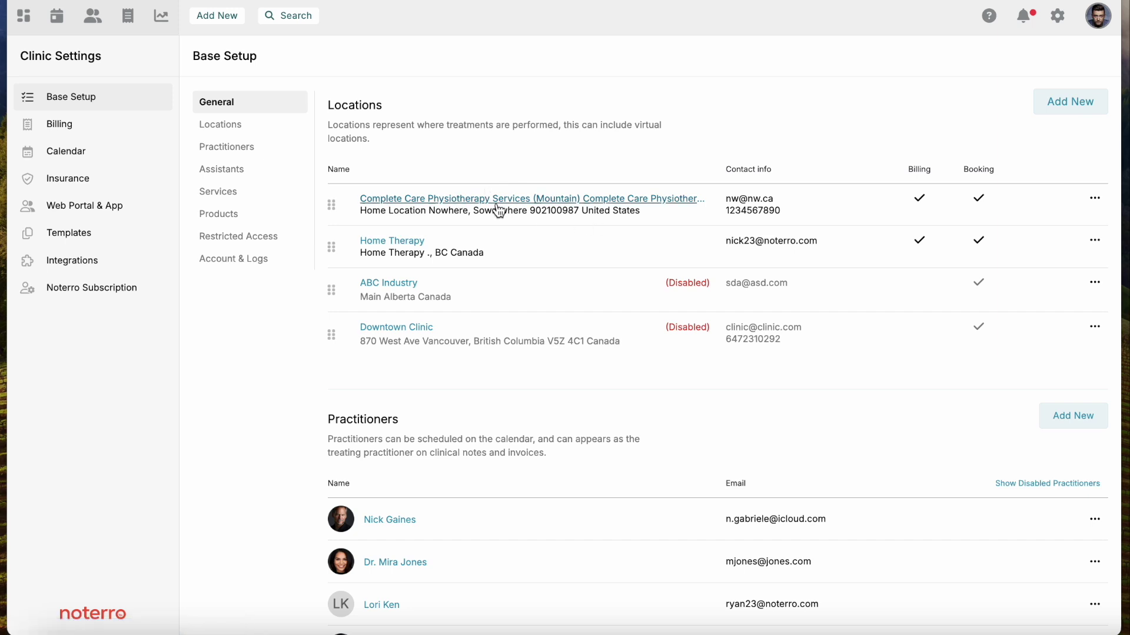
click(444, 207)
scroll(933, 360, down, 1)
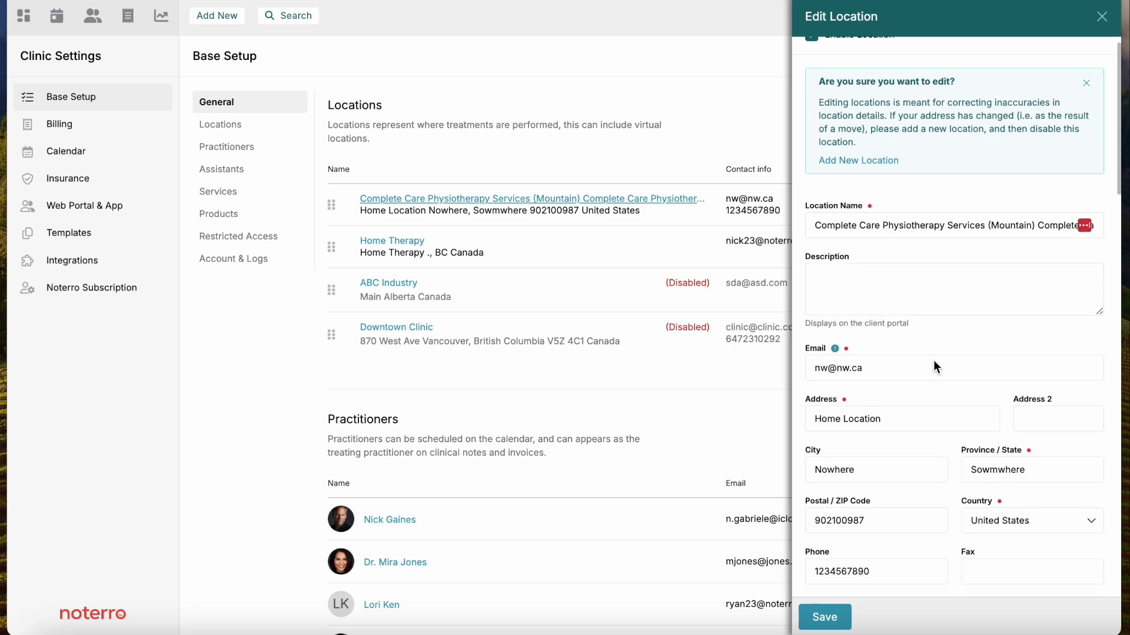
scroll(884, 282, down, 3)
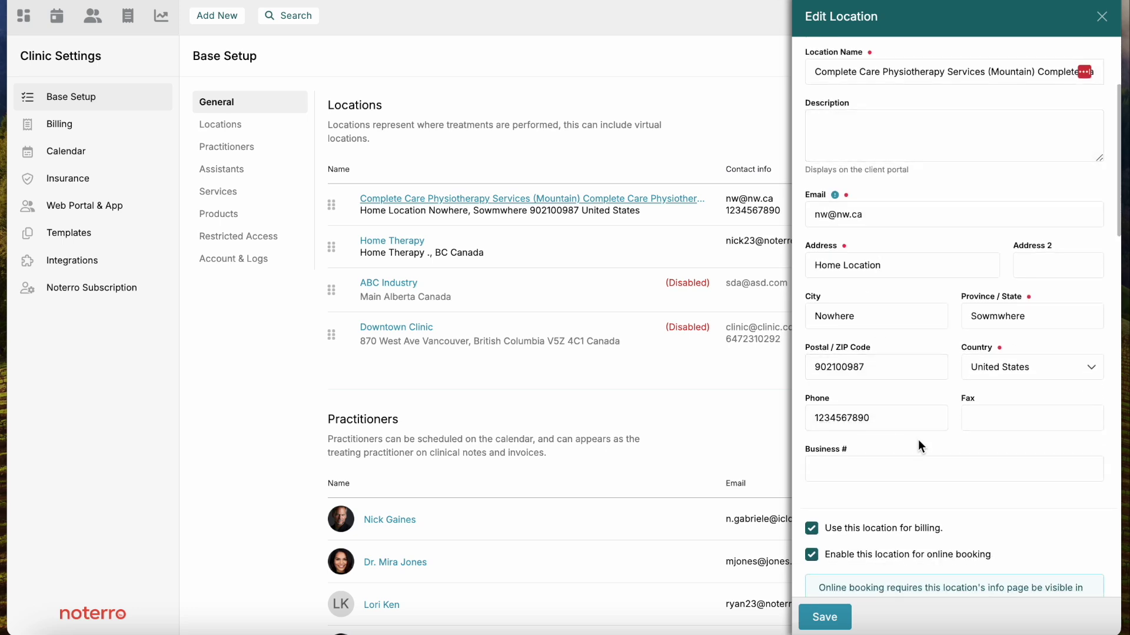
scroll(919, 445, down, 2)
scroll(919, 441, down, 1)
scroll(919, 441, up, 1)
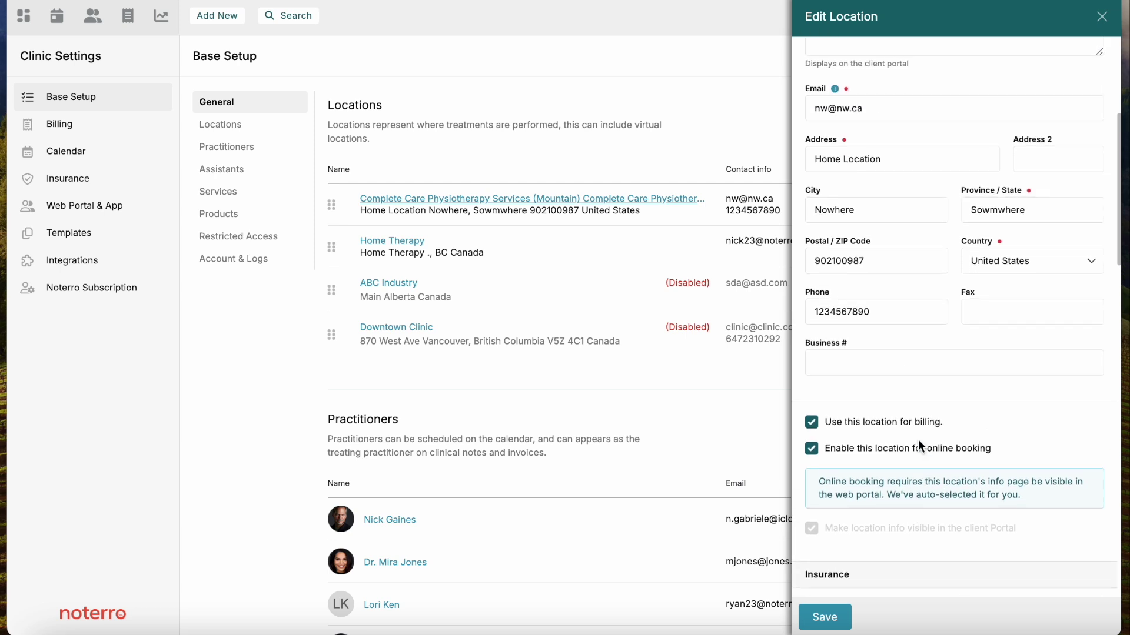
scroll(919, 443, down, 2)
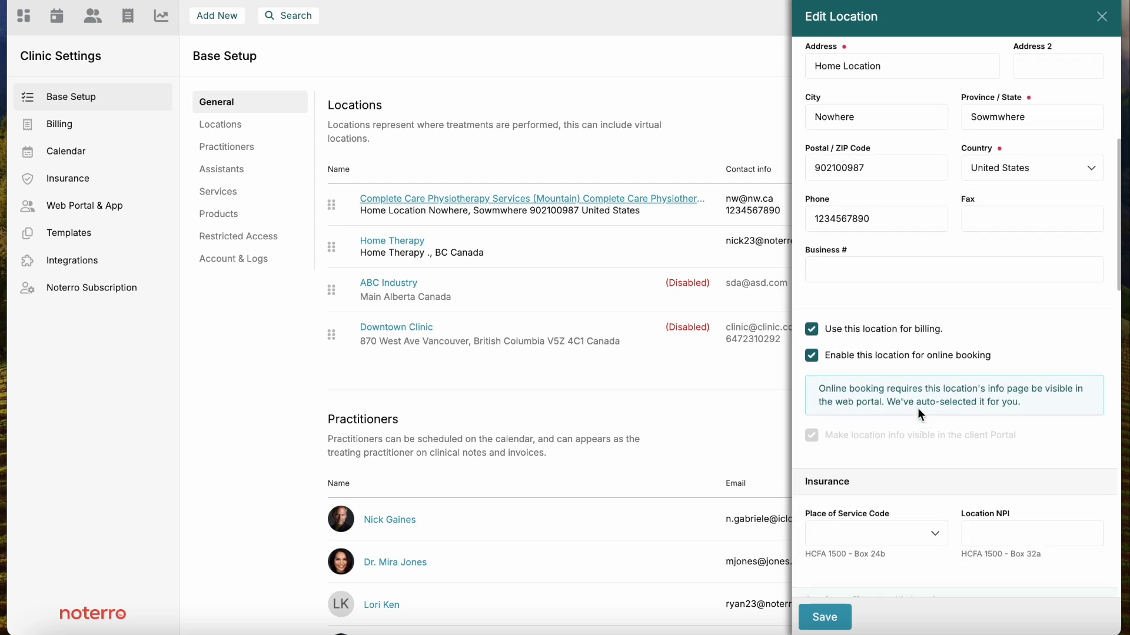
scroll(915, 380, down, 1)
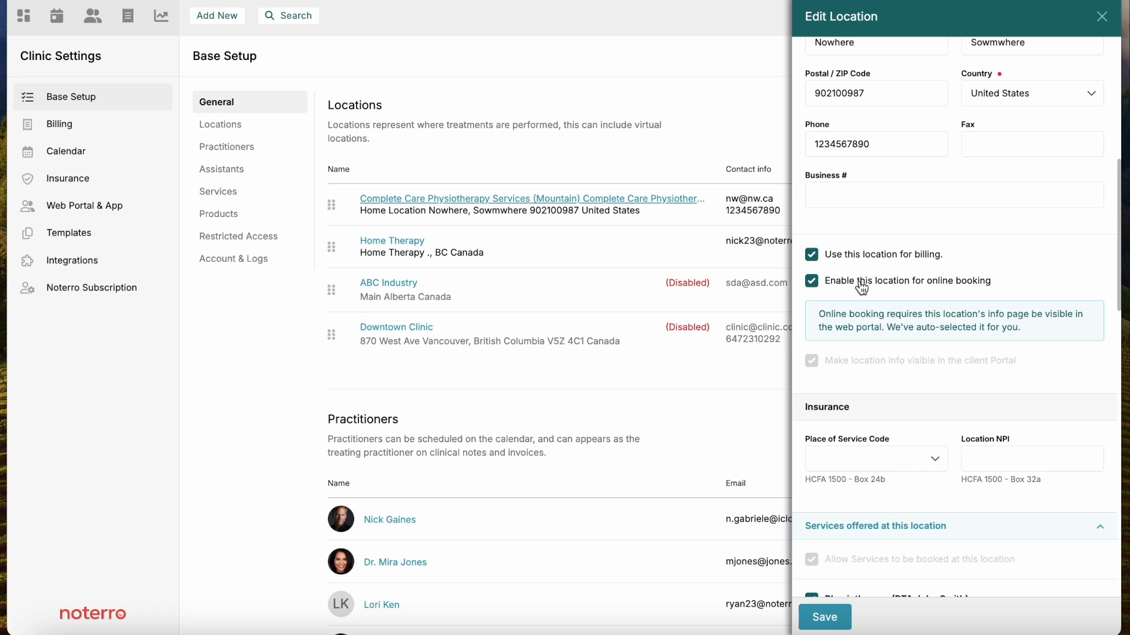
scroll(638, 308, up, 8)
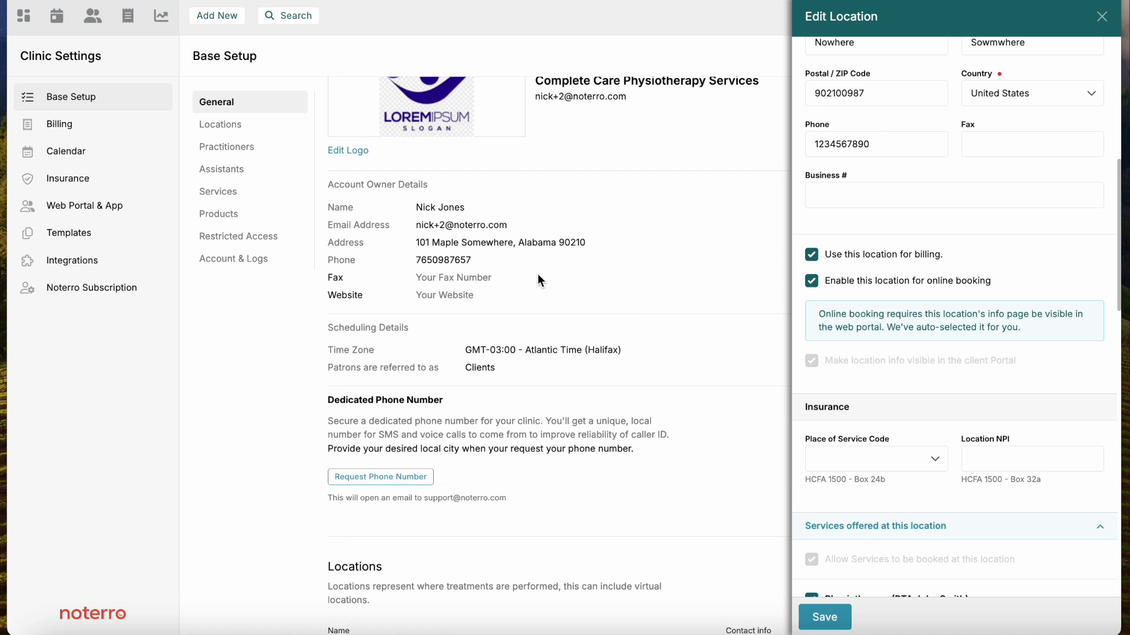
scroll(542, 297, up, 2)
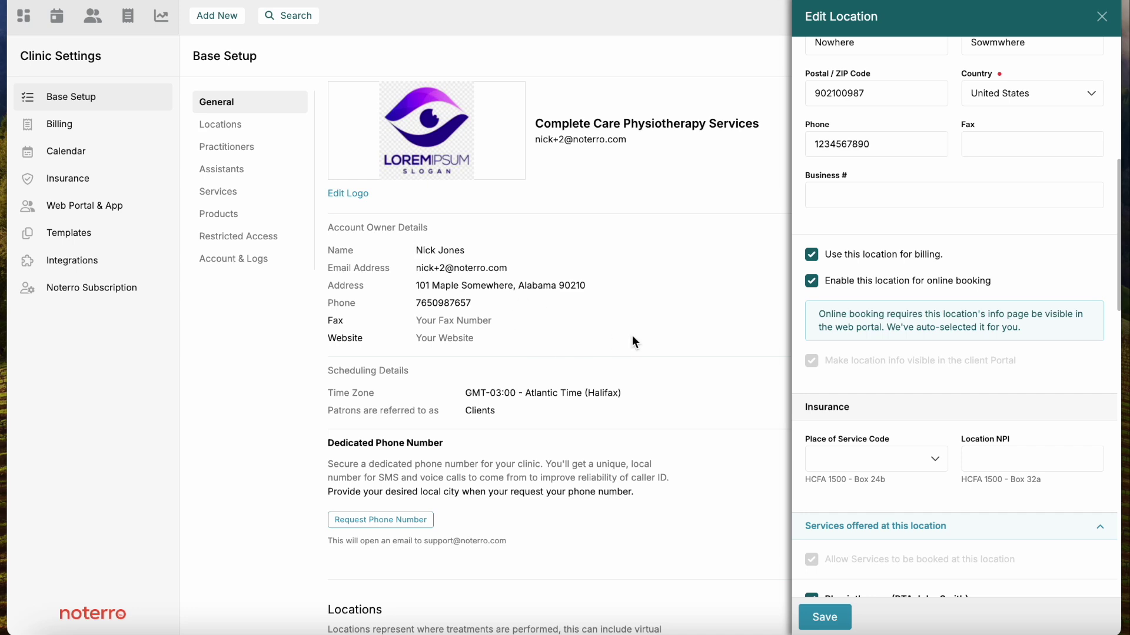
scroll(632, 336, down, 8)
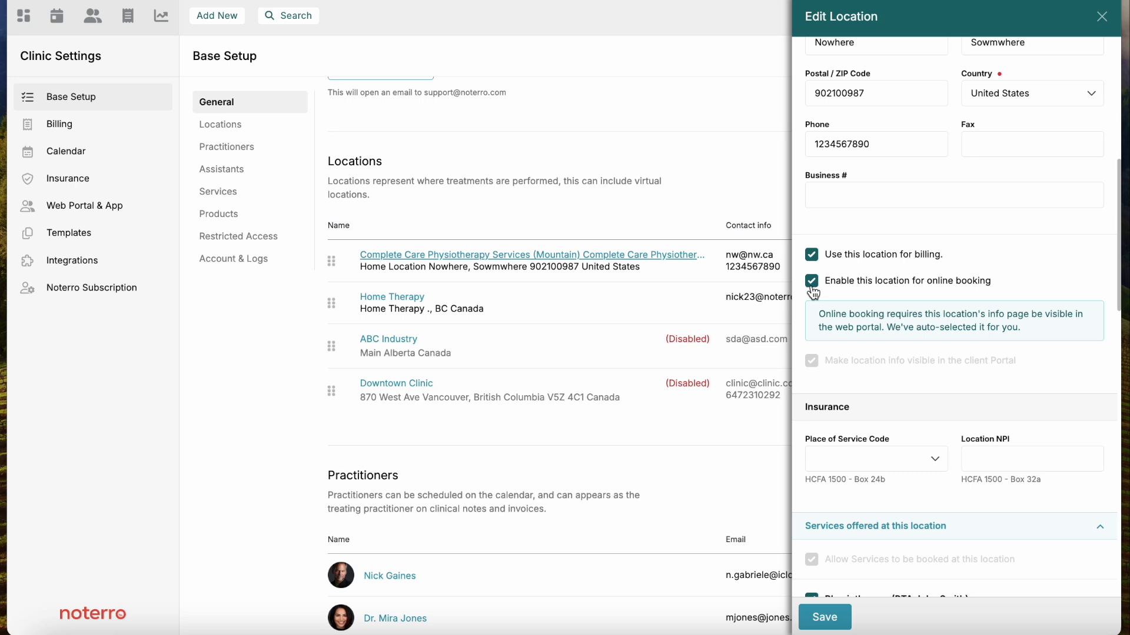
scroll(690, 365, down, 2)
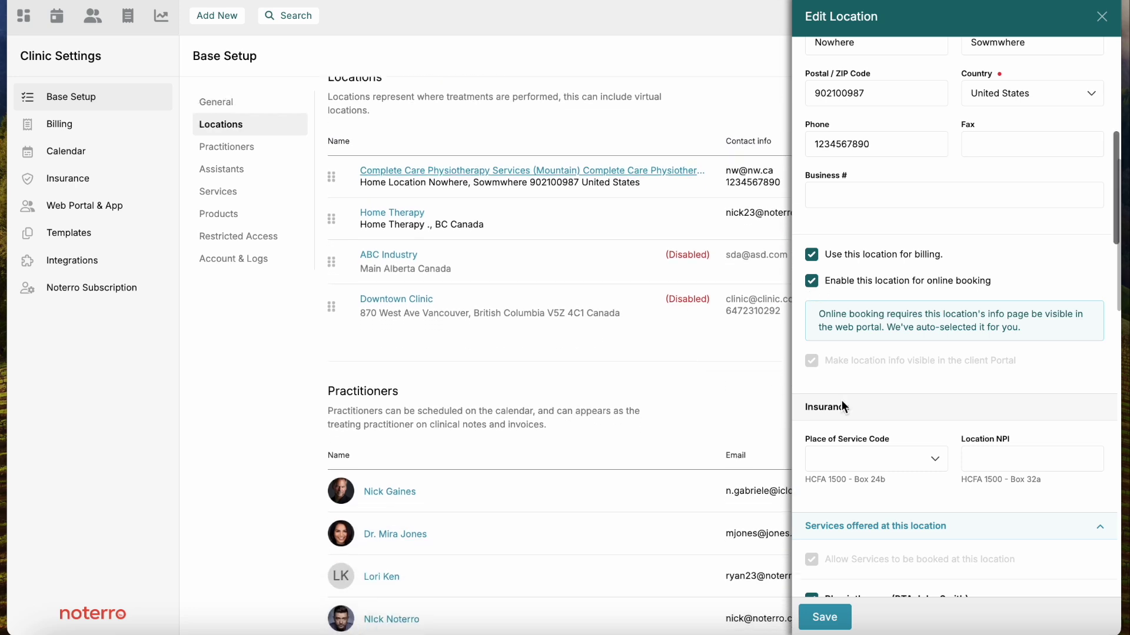
scroll(915, 418, down, 5)
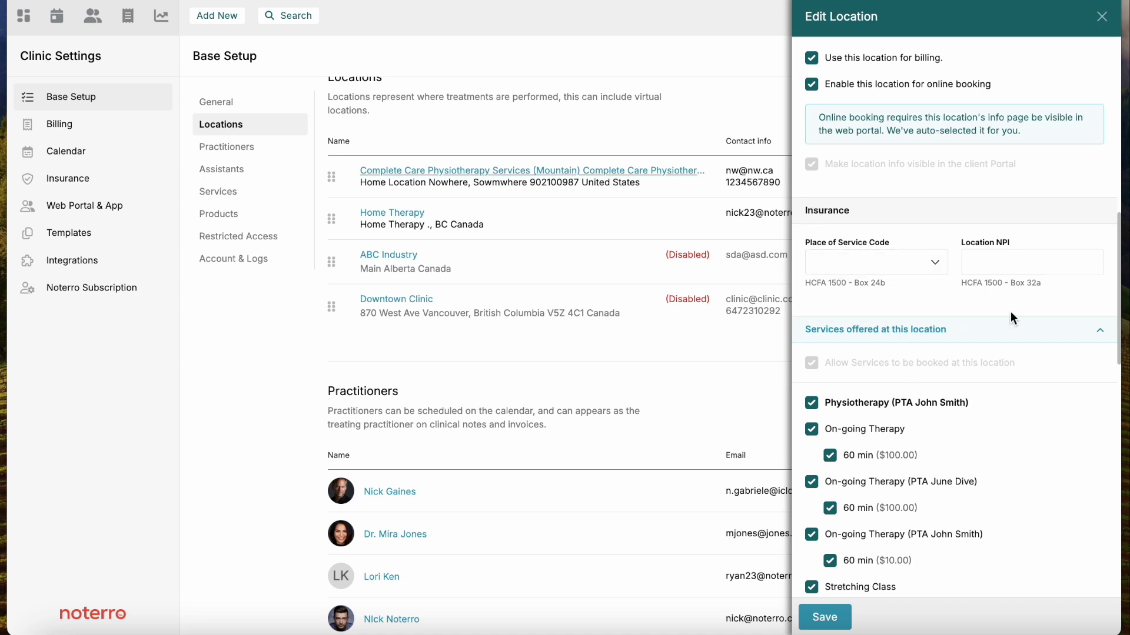
scroll(1012, 311, down, 5)
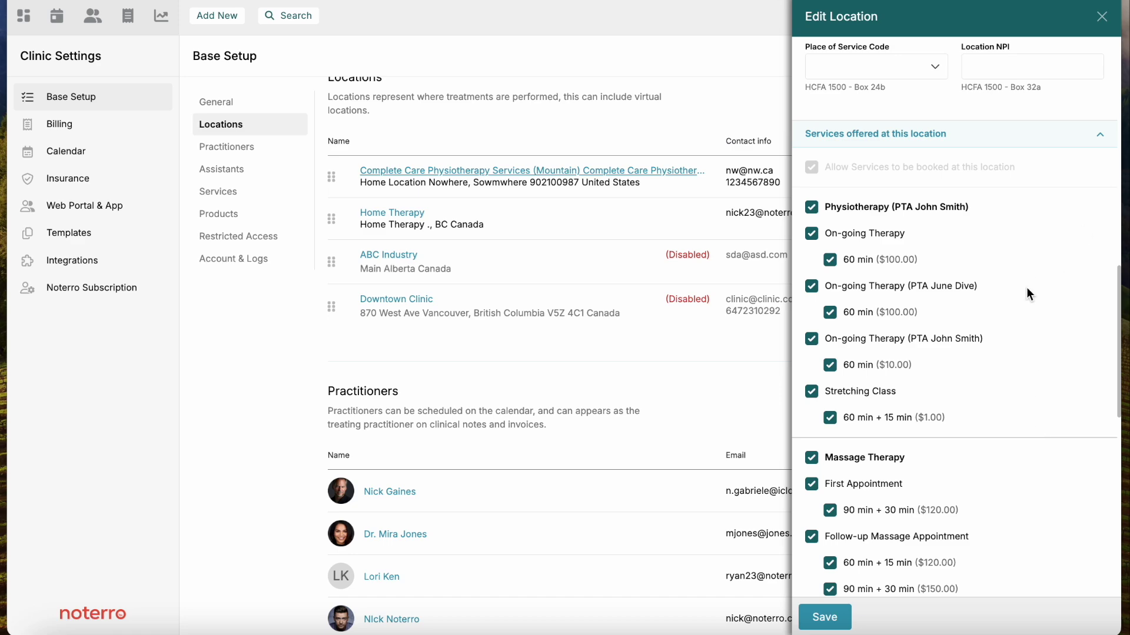
scroll(1026, 287, down, 10)
scroll(994, 341, down, 1)
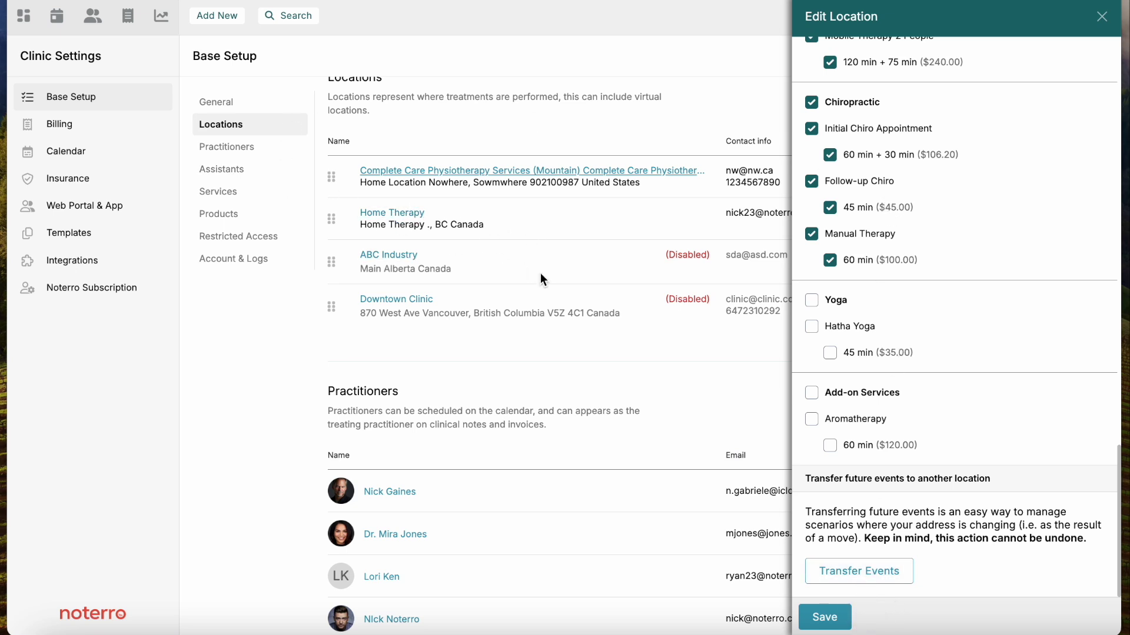
click(1102, 17)
Step: Open the first practitioner's details and review the permissions and booking sections
scroll(743, 391, down, 4)
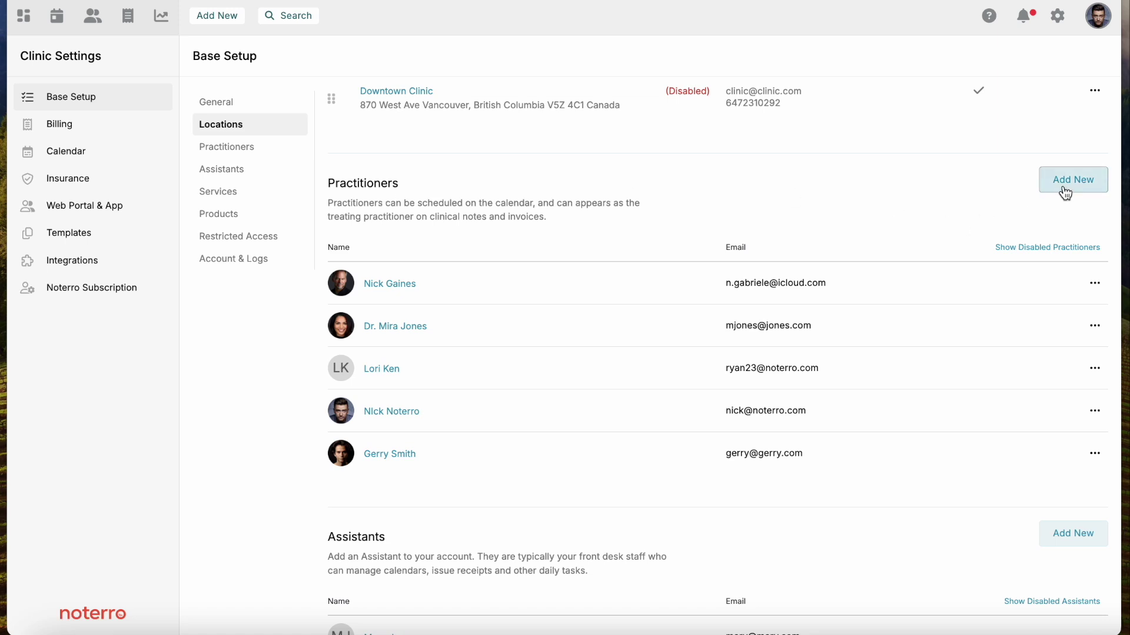
click(393, 285)
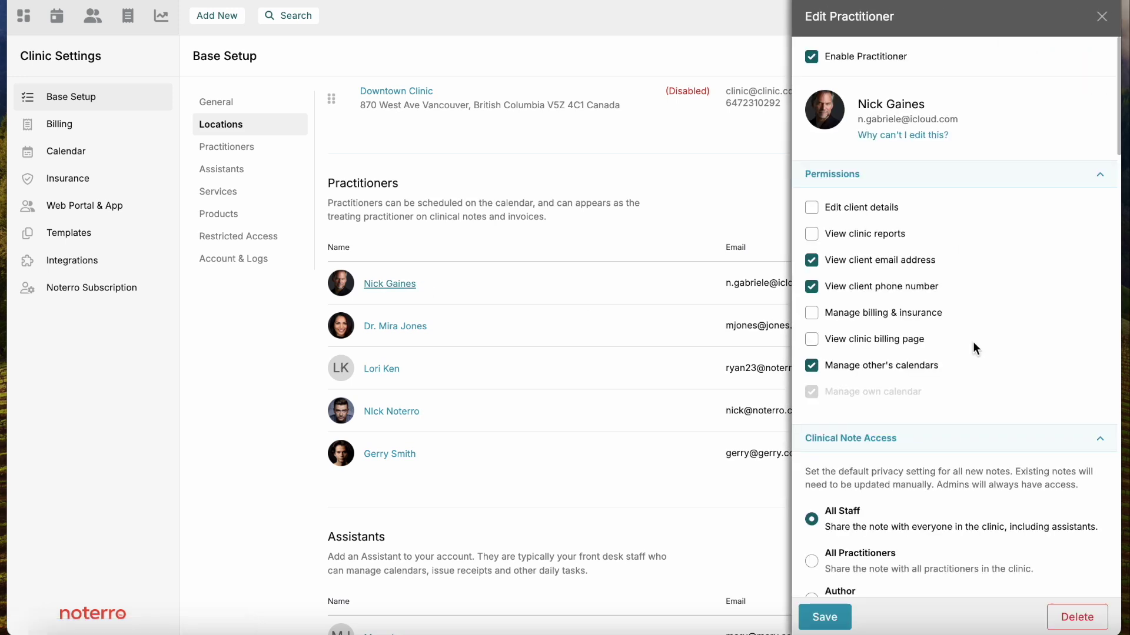
scroll(904, 313, down, 2)
scroll(904, 314, down, 5)
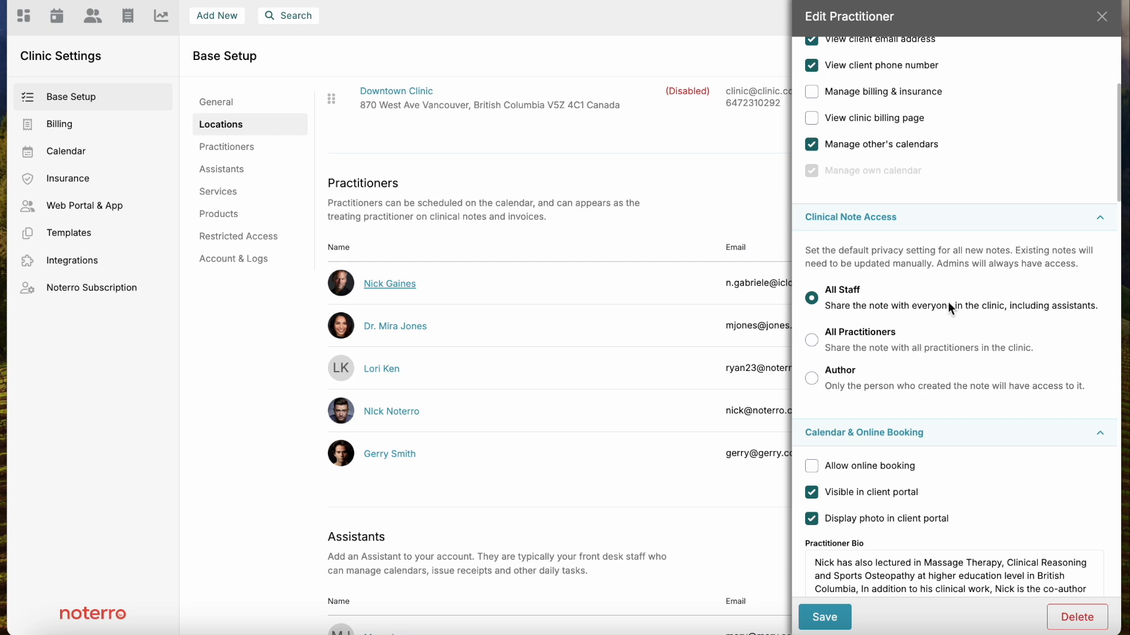
scroll(923, 355, down, 3)
scroll(922, 360, down, 3)
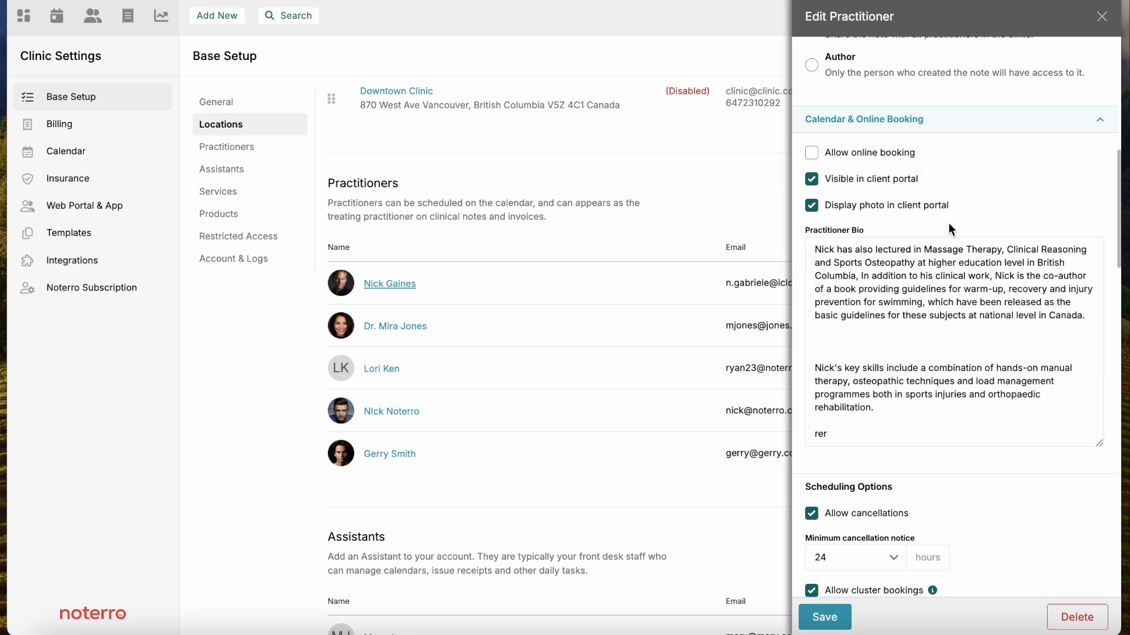
Step: Review the scheduling, services and insurance sections, then close the Edit Practitioner panel
scroll(906, 421, down, 1)
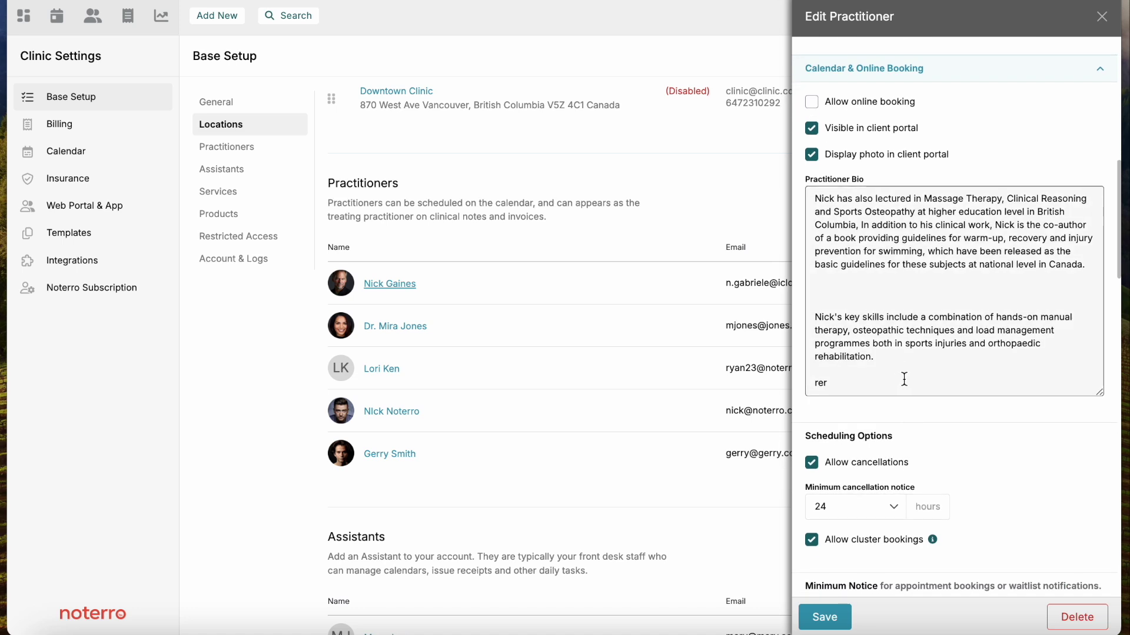
scroll(903, 378, down, 6)
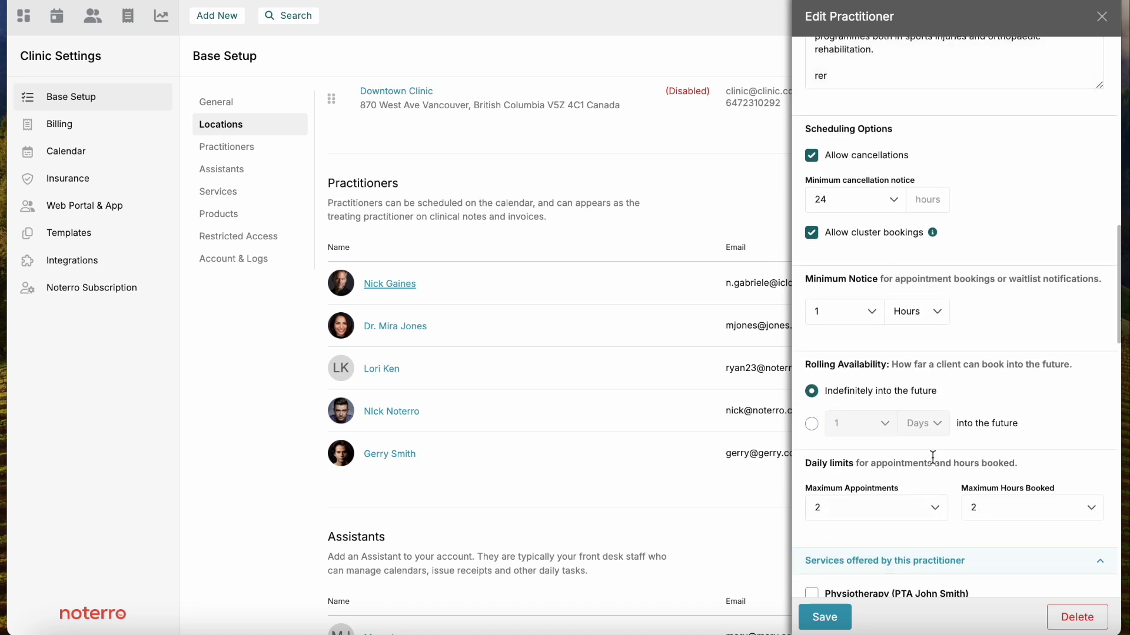
scroll(932, 446, down, 8)
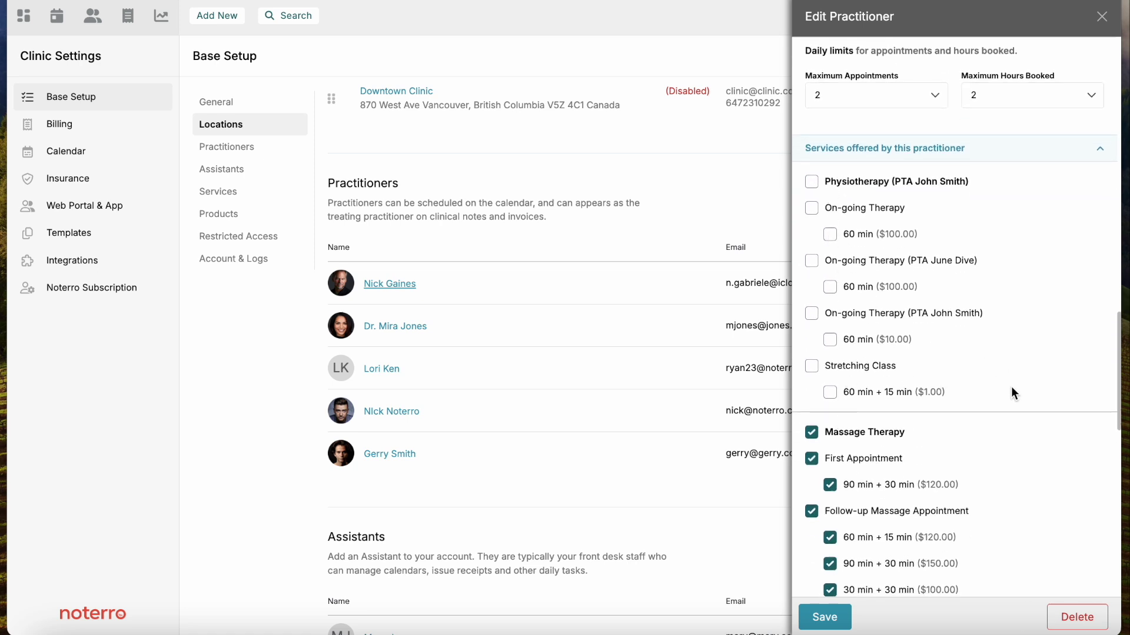
scroll(1012, 392, down, 15)
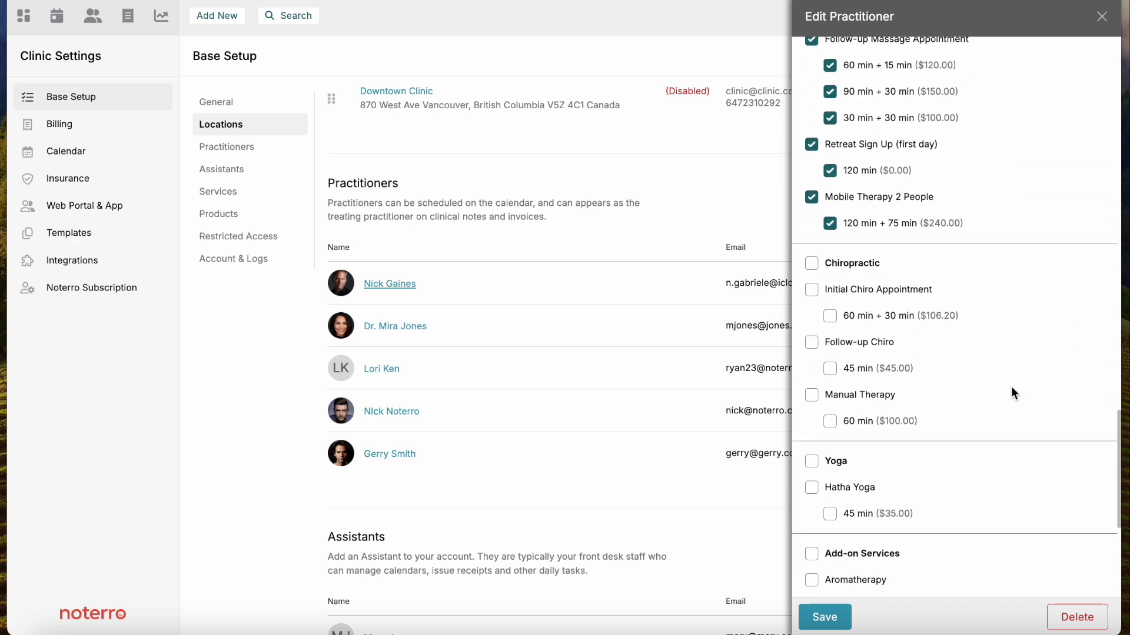
scroll(1011, 389, up, 2)
scroll(1010, 388, down, 1)
scroll(906, 424, down, 1)
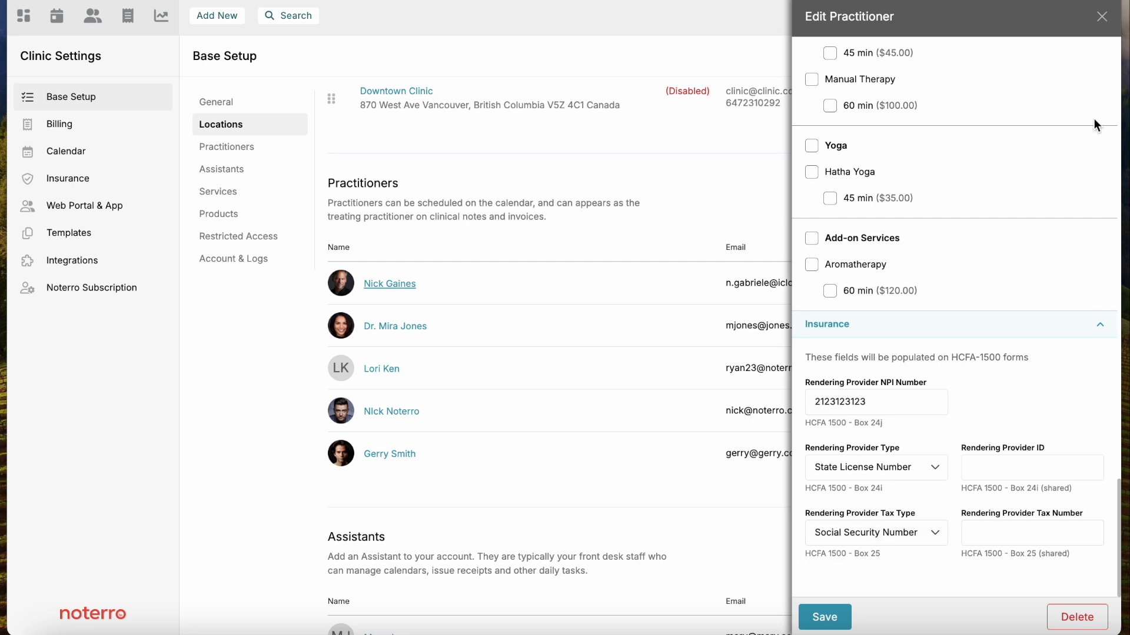
click(1102, 23)
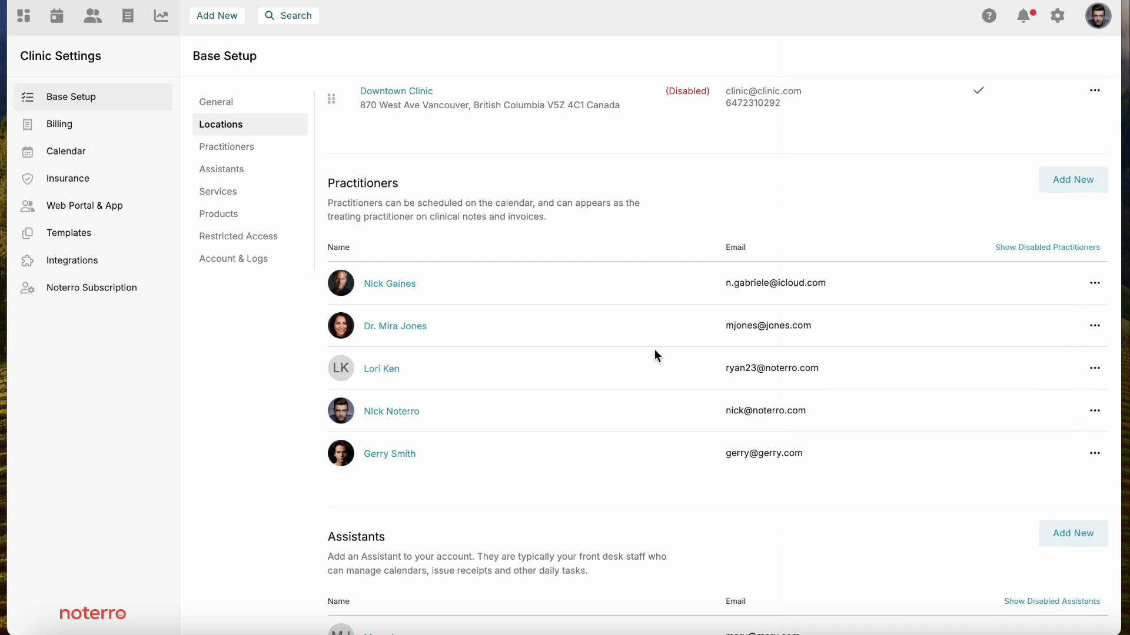
scroll(653, 353, down, 5)
scroll(649, 354, down, 2)
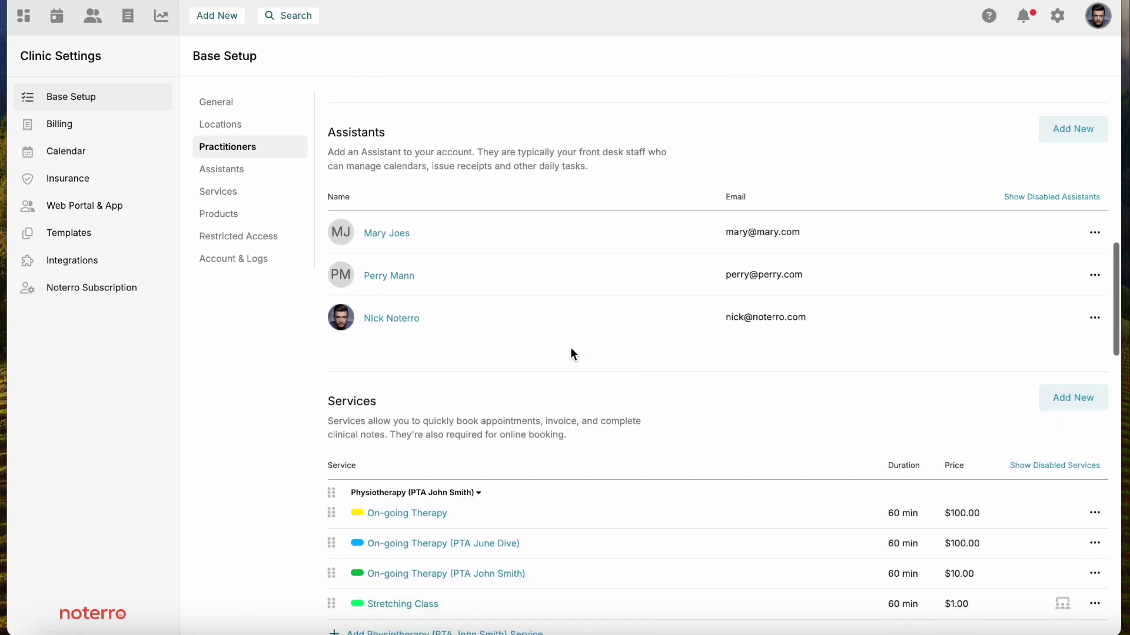
click(845, 80)
key(ctrl+v)
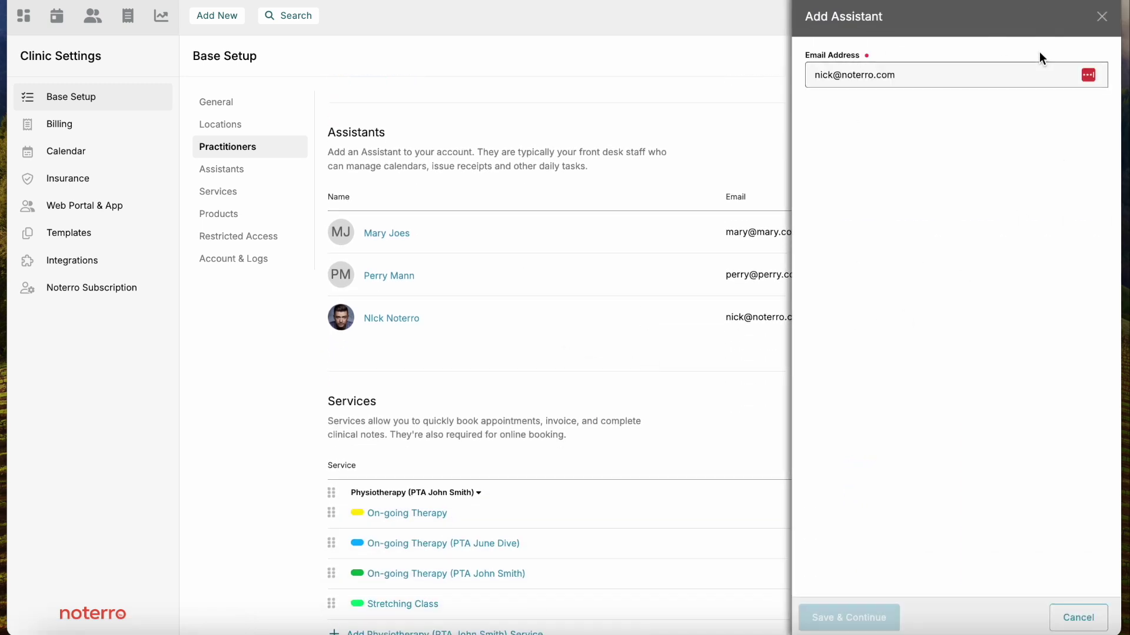
click(1101, 13)
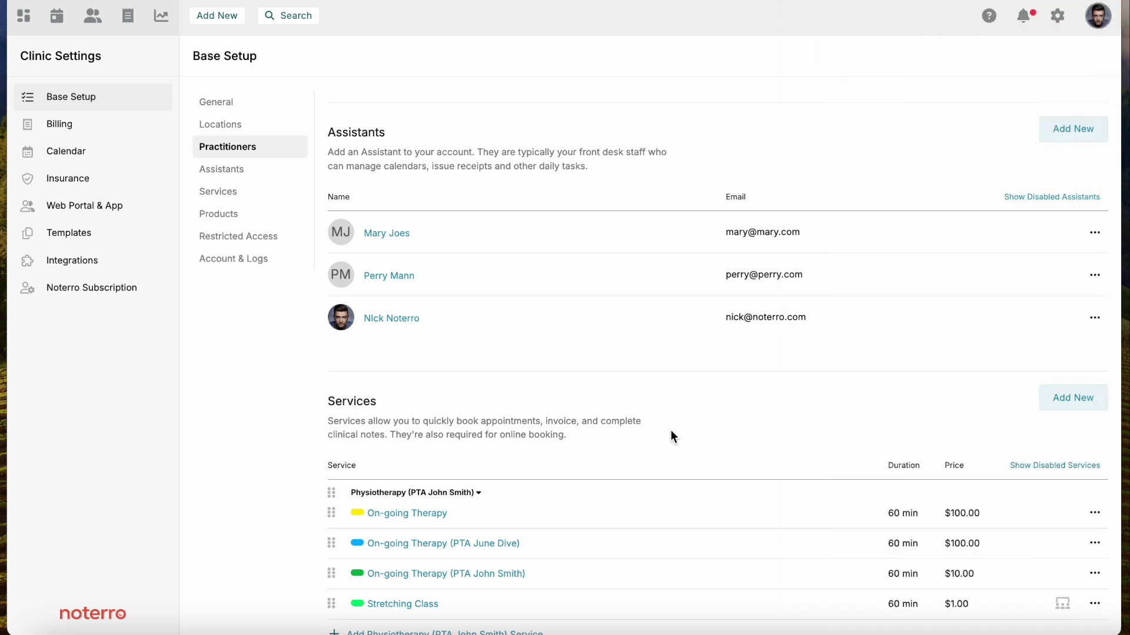
click(390, 234)
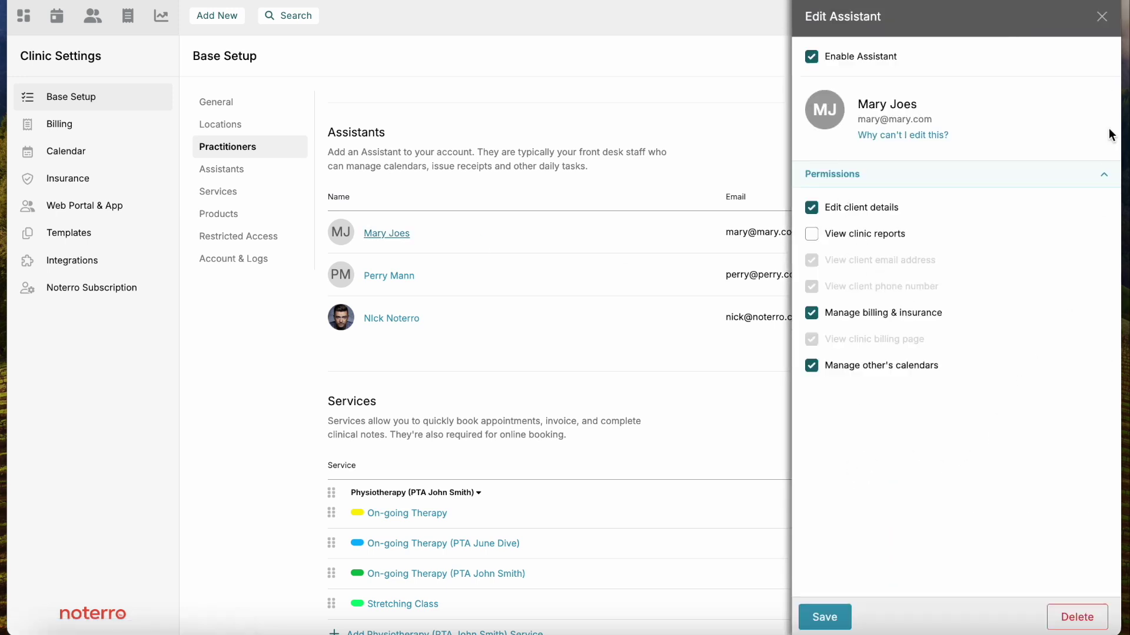
click(1101, 17)
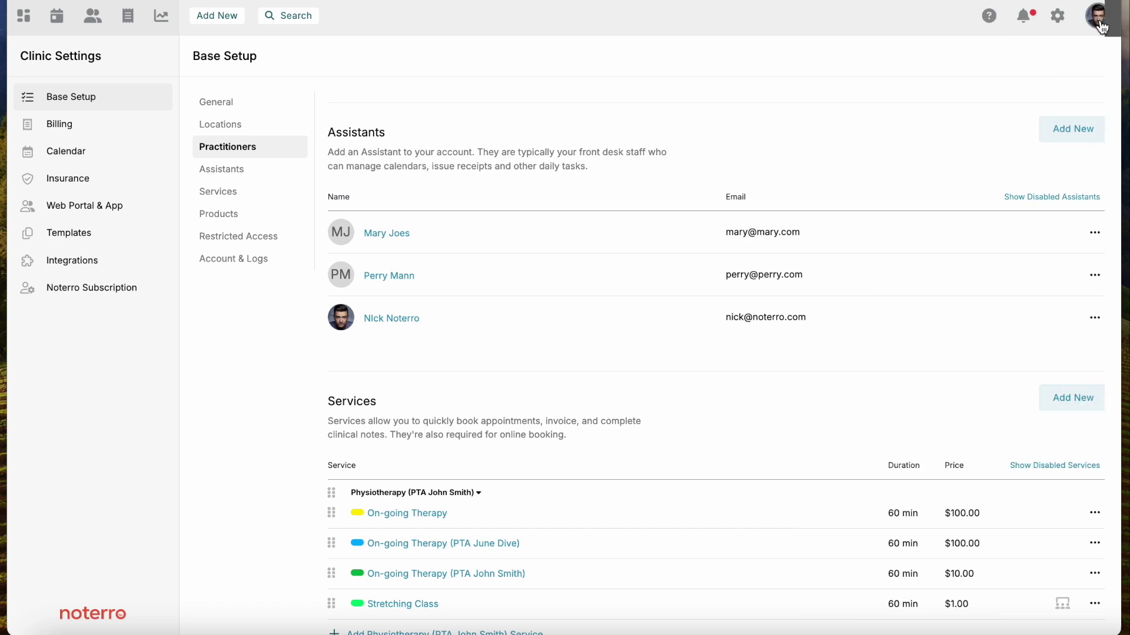
scroll(546, 291, down, 5)
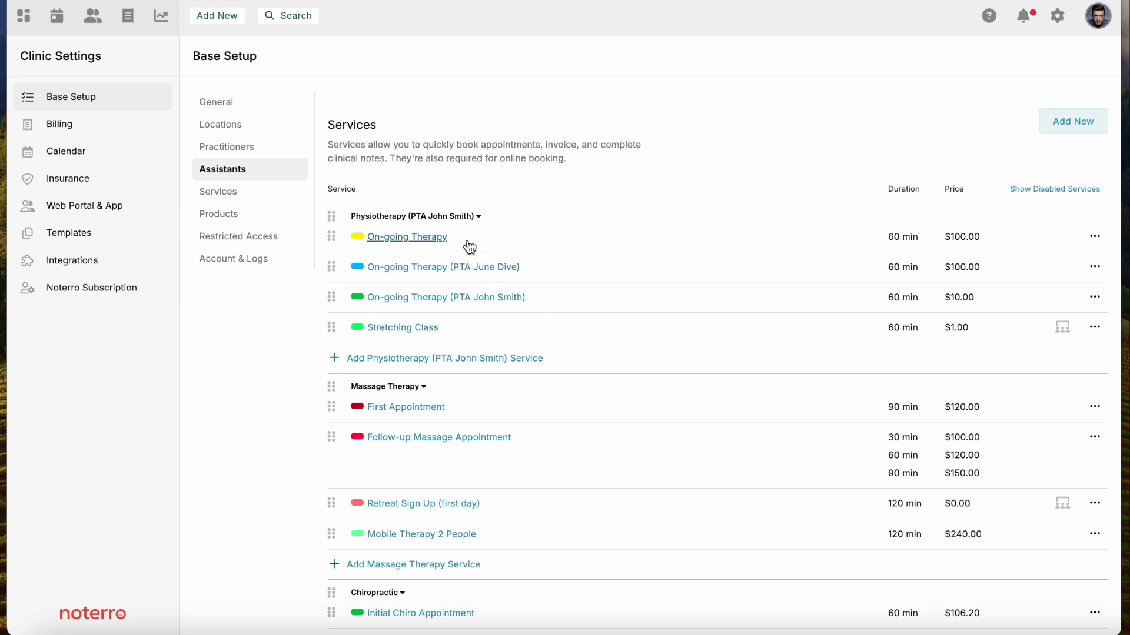
Step: Drag Retreat Sign Up (first day) between First Appointment and Follow-up Massage Appointment
click(412, 224)
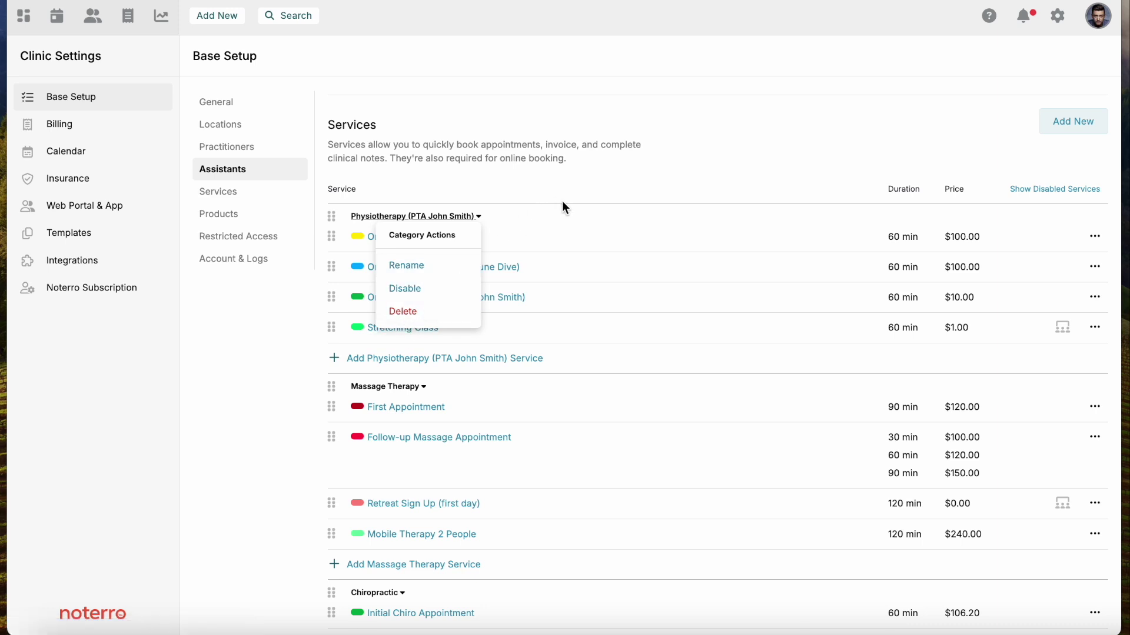
click(581, 171)
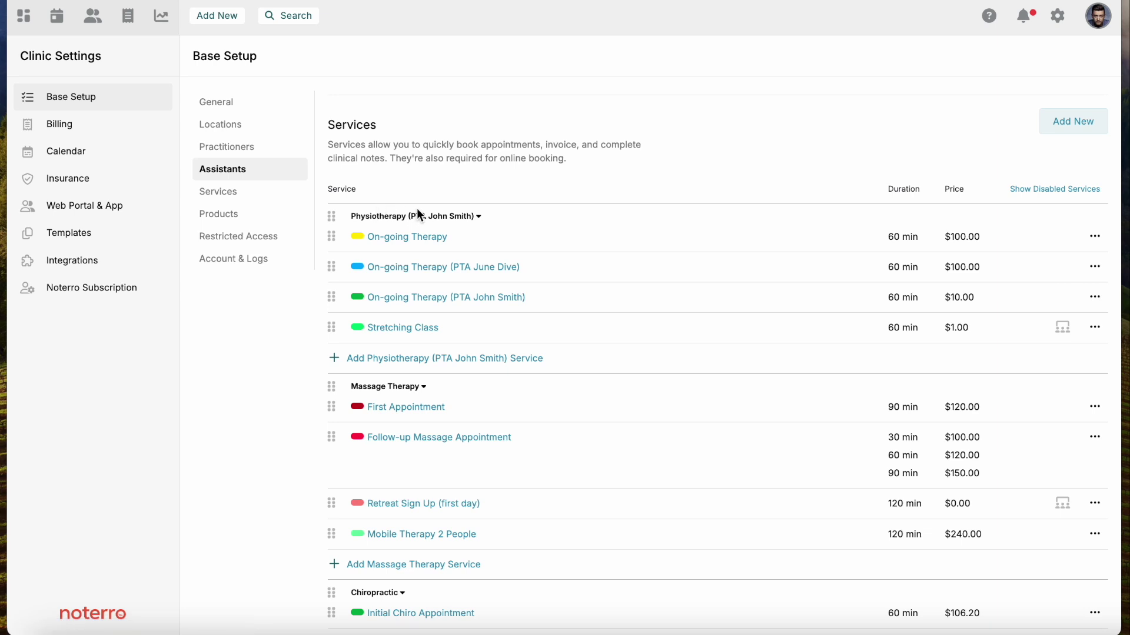
scroll(517, 425, down, 3)
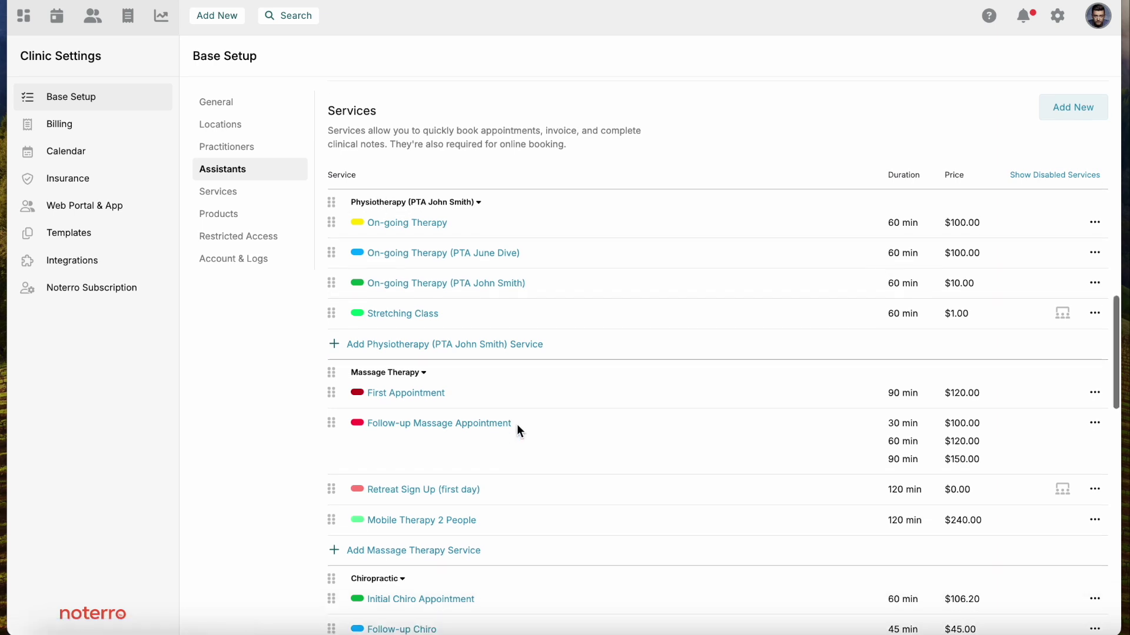
scroll(574, 346, up, 2)
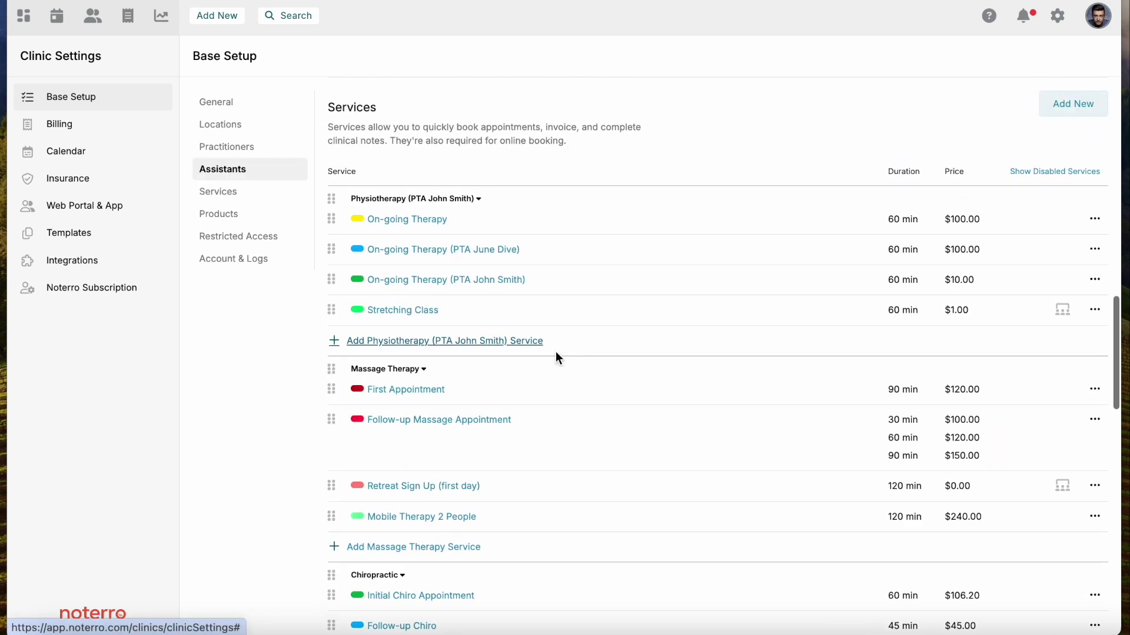
mouse_move(332, 373)
mouse_down()
mouse_move(330, 303)
mouse_move(326, 379)
mouse_up()
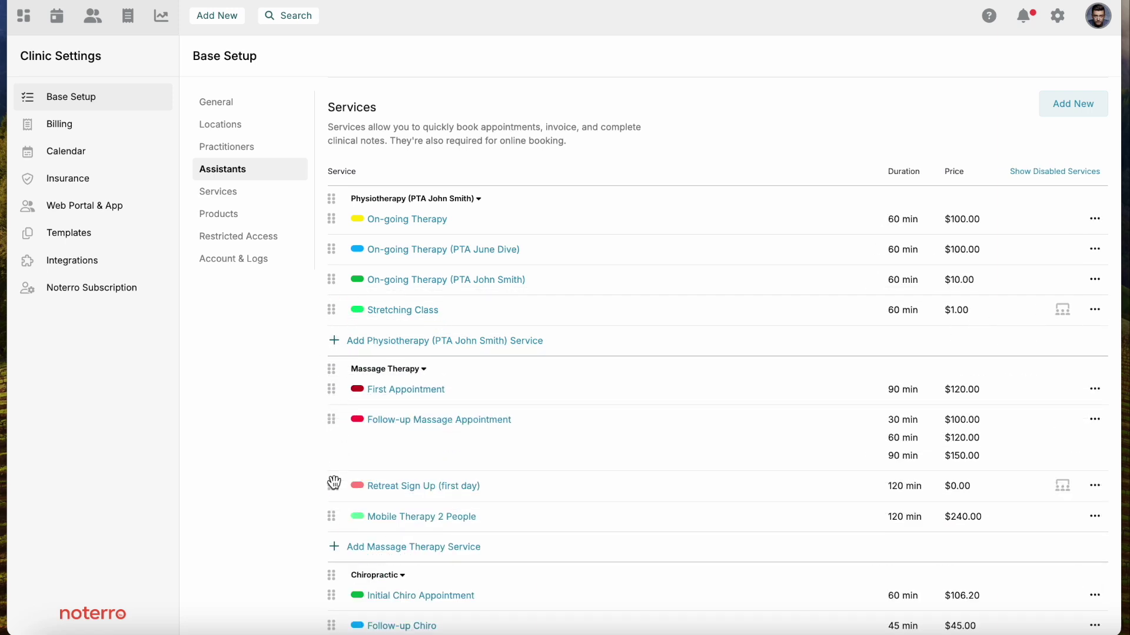
drag(333, 486, 326, 410)
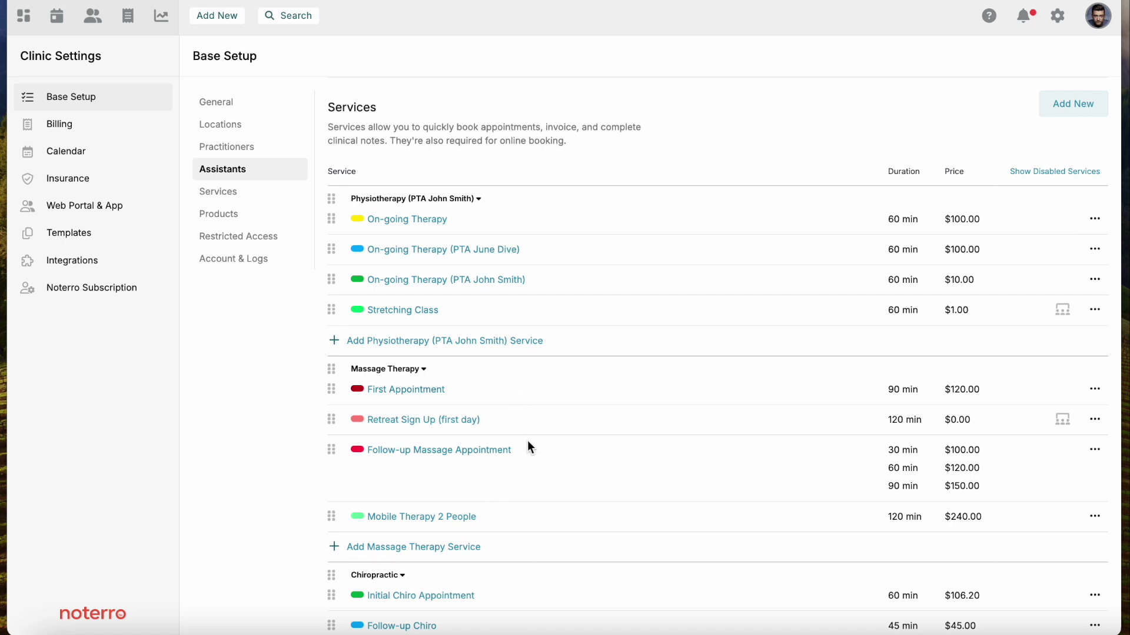
scroll(527, 446, up, 1)
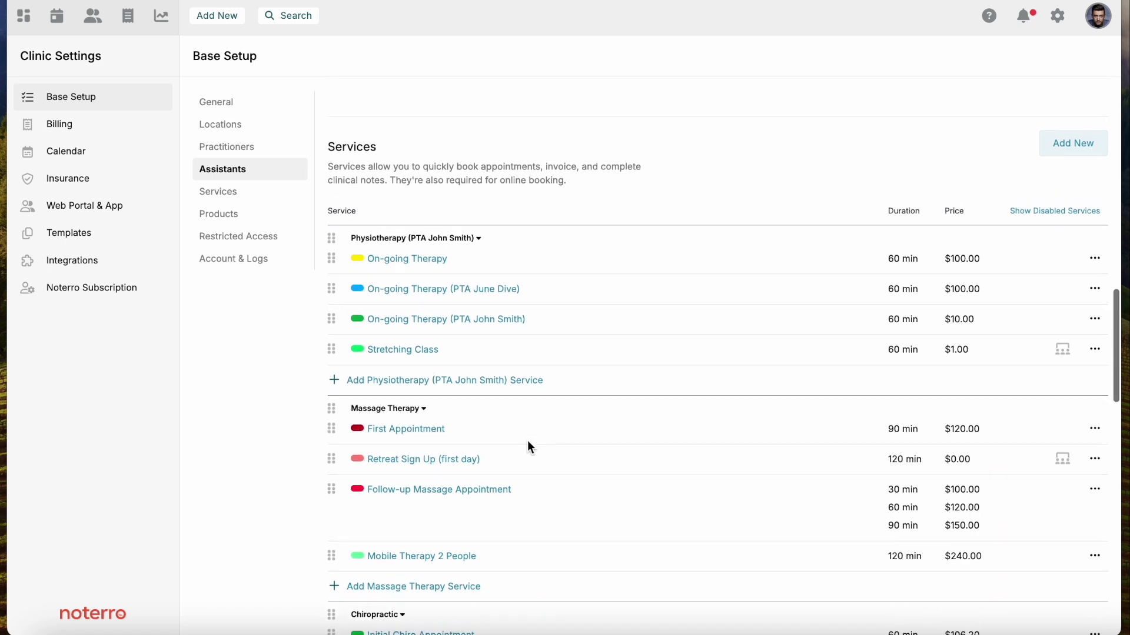
Step: Open the Edit On-going Therapy panel: Physiotherapy, 60 minutes, priced 100.000
click(415, 265)
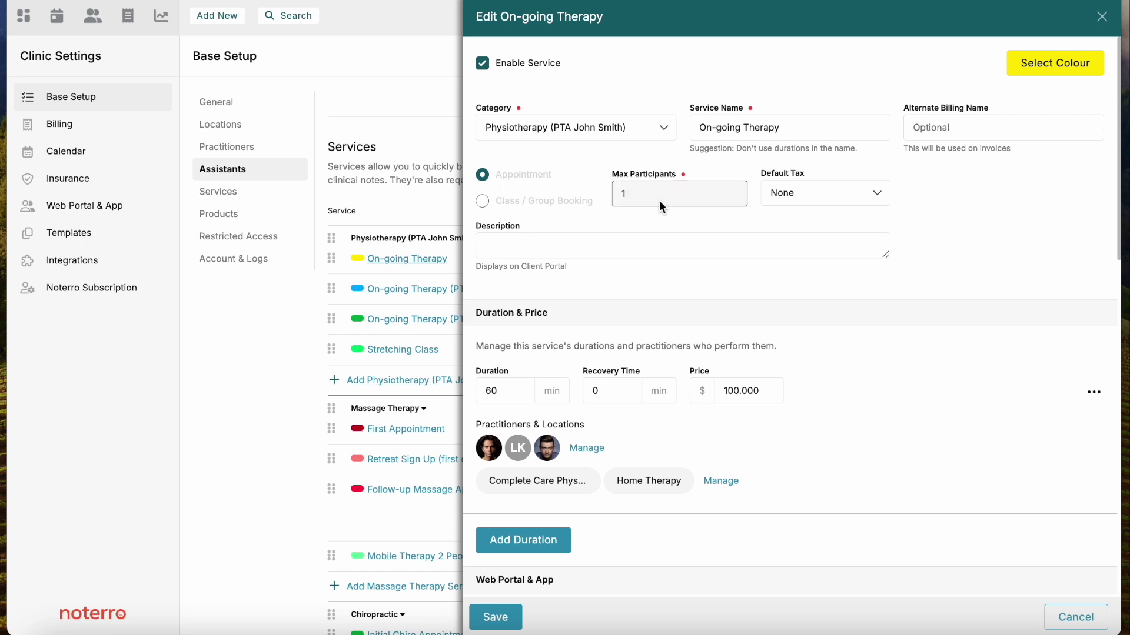
mouse_move(481, 201)
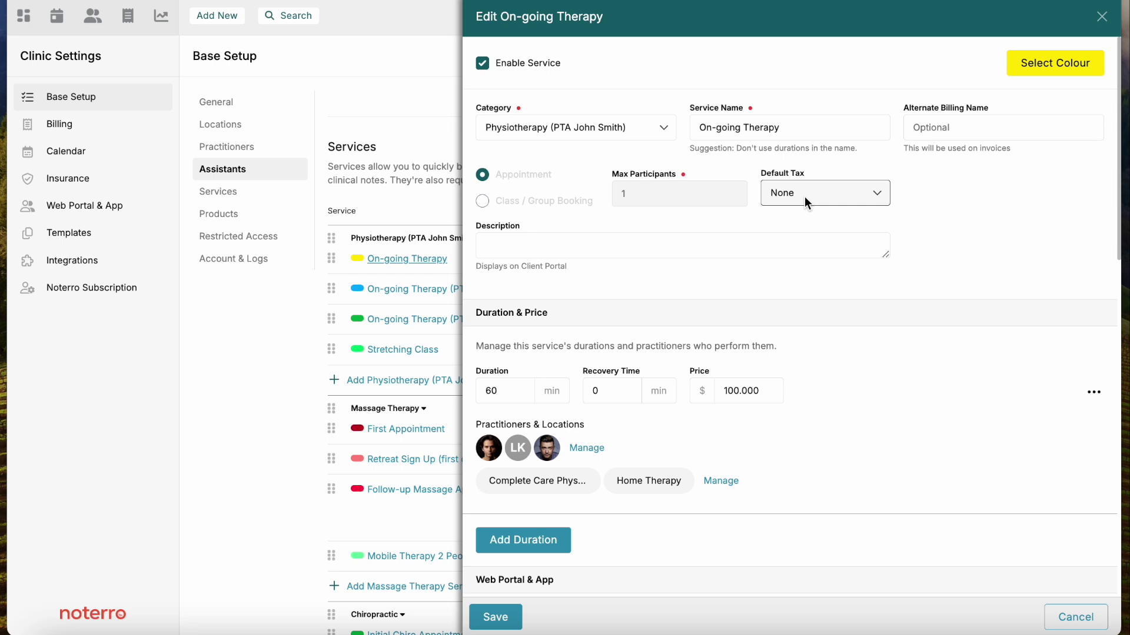
scroll(524, 257, down, 5)
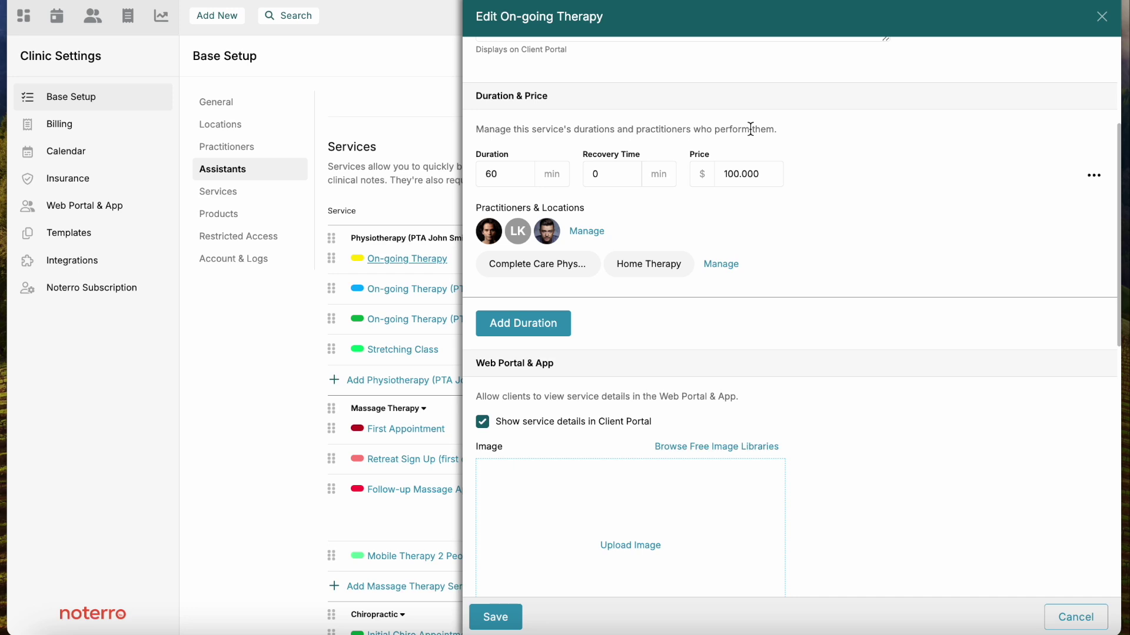
Step: Review the existing 60 min duration, recovery time and 100.000 price fields
scroll(805, 170, up, 1)
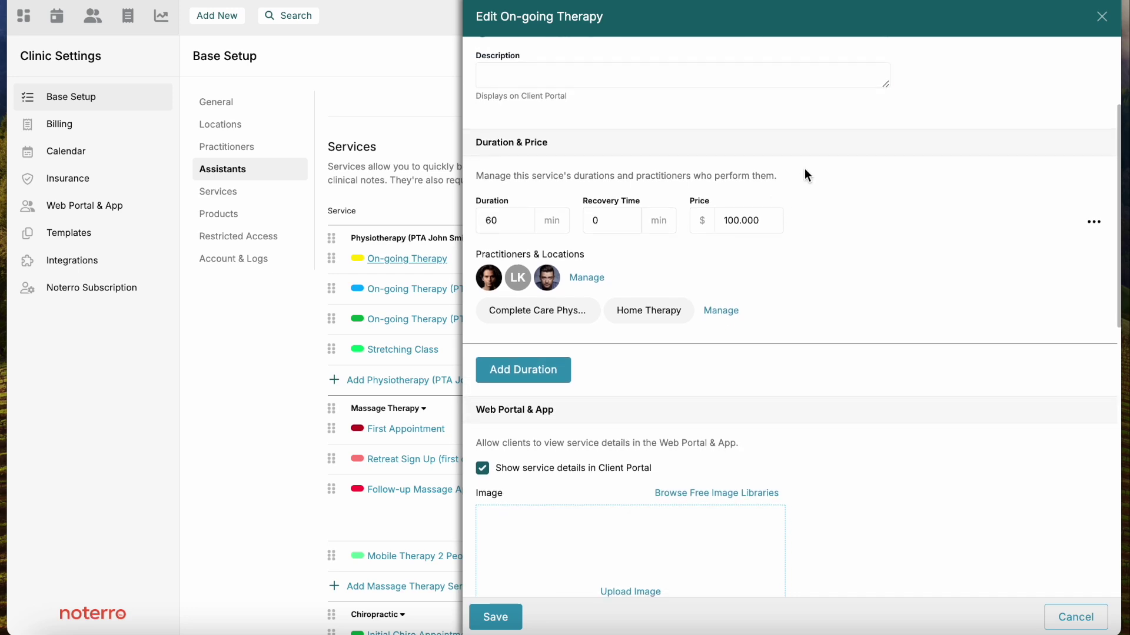
click(505, 221)
click(605, 217)
click(738, 226)
click(763, 224)
scroll(763, 224, up, 1)
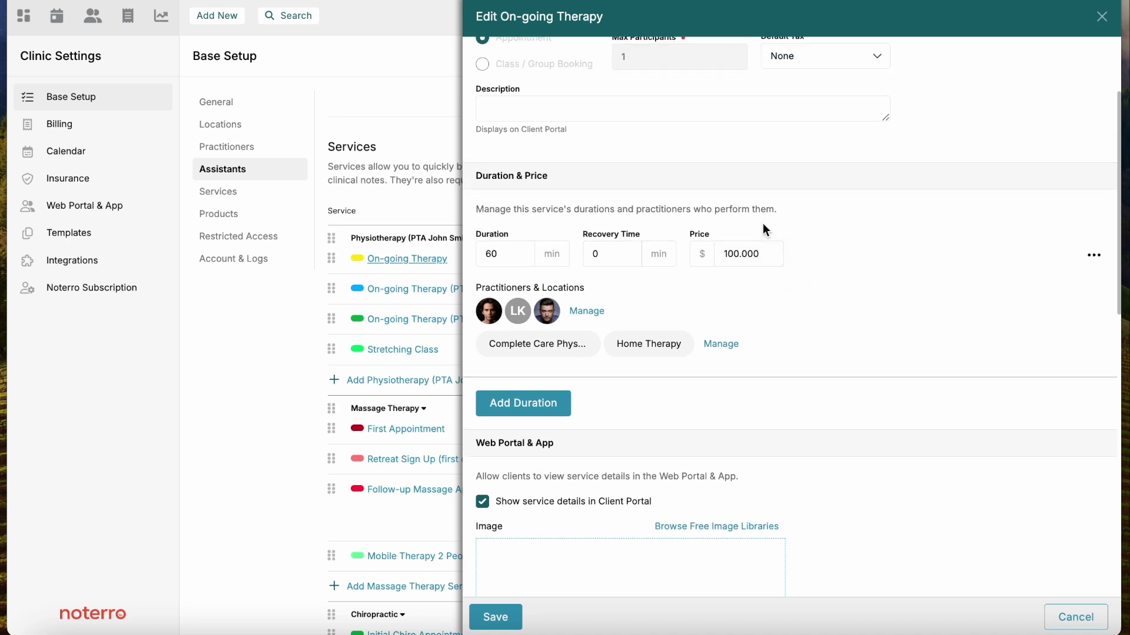
scroll(835, 287, up, 3)
scroll(836, 287, down, 2)
click(765, 313)
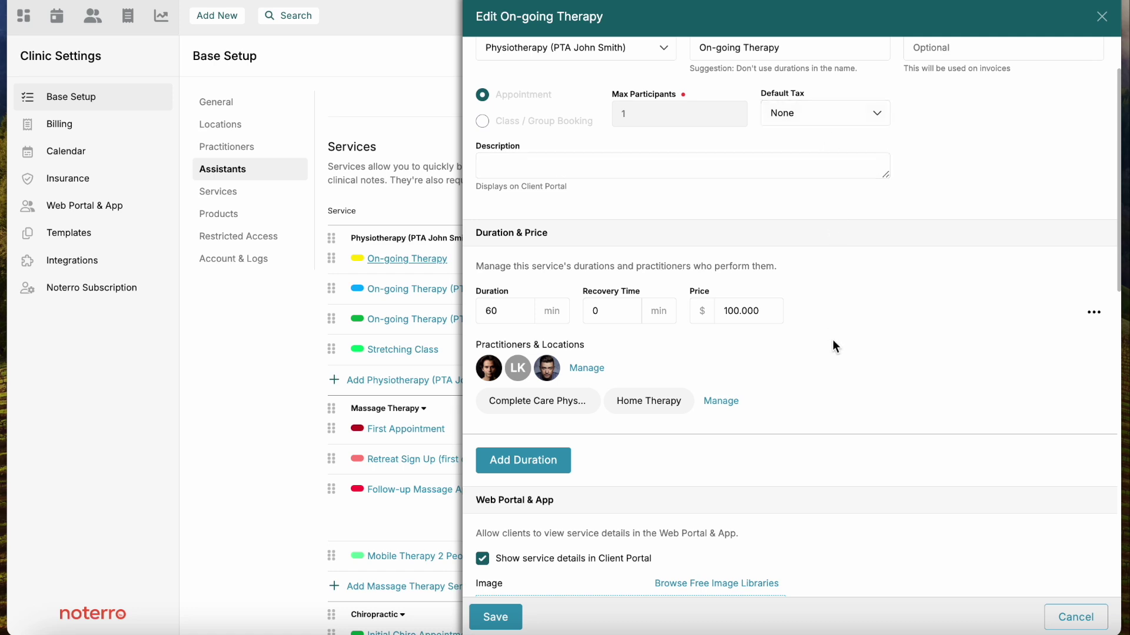
Step: Add a second, empty duration and price row below the 60-minute option
scroll(834, 346, down, 2)
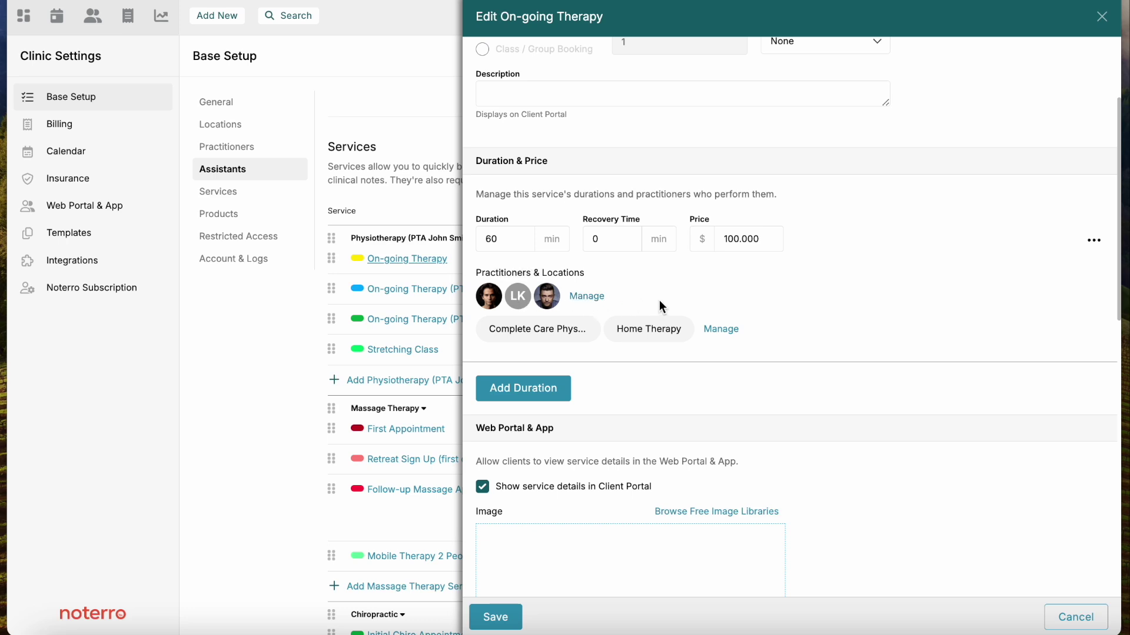
scroll(659, 302, down, 4)
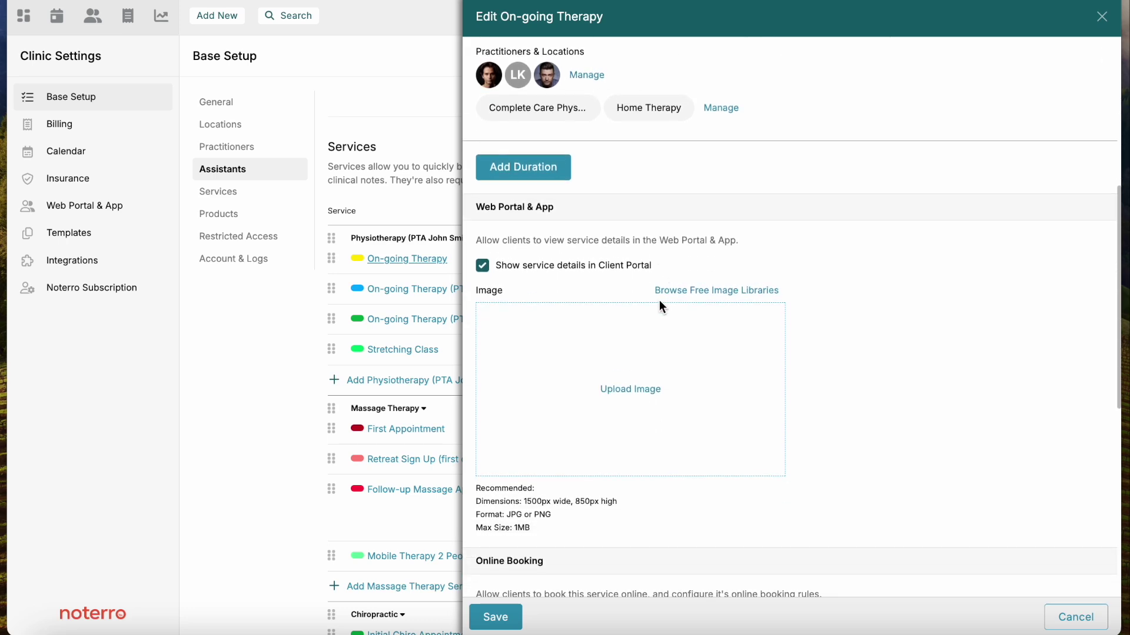
scroll(782, 171, up, 3)
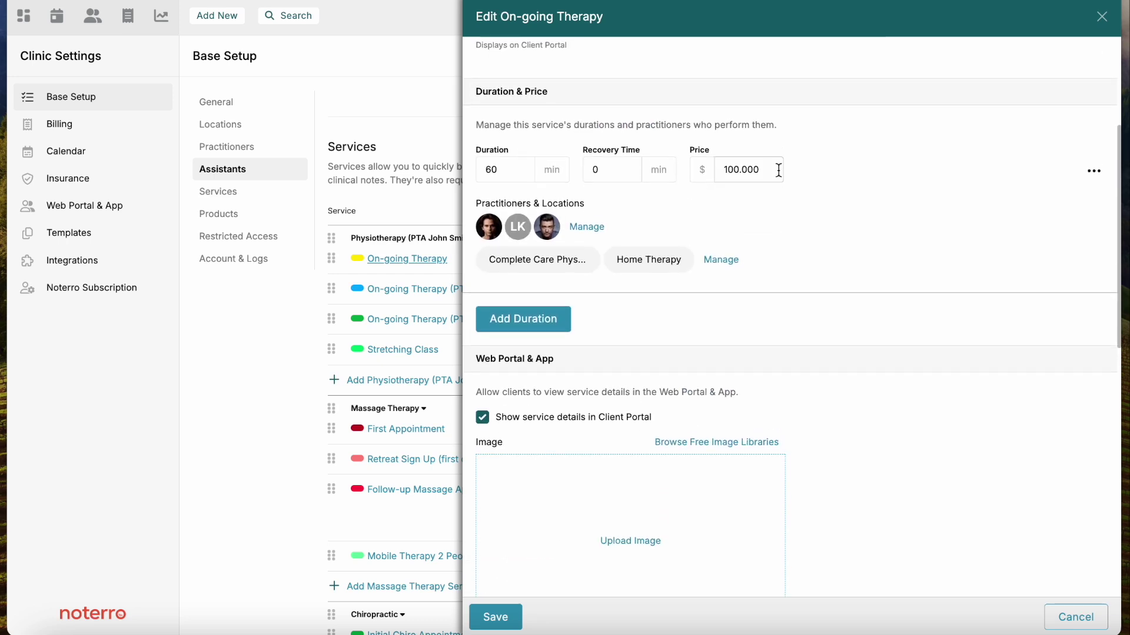
click(523, 318)
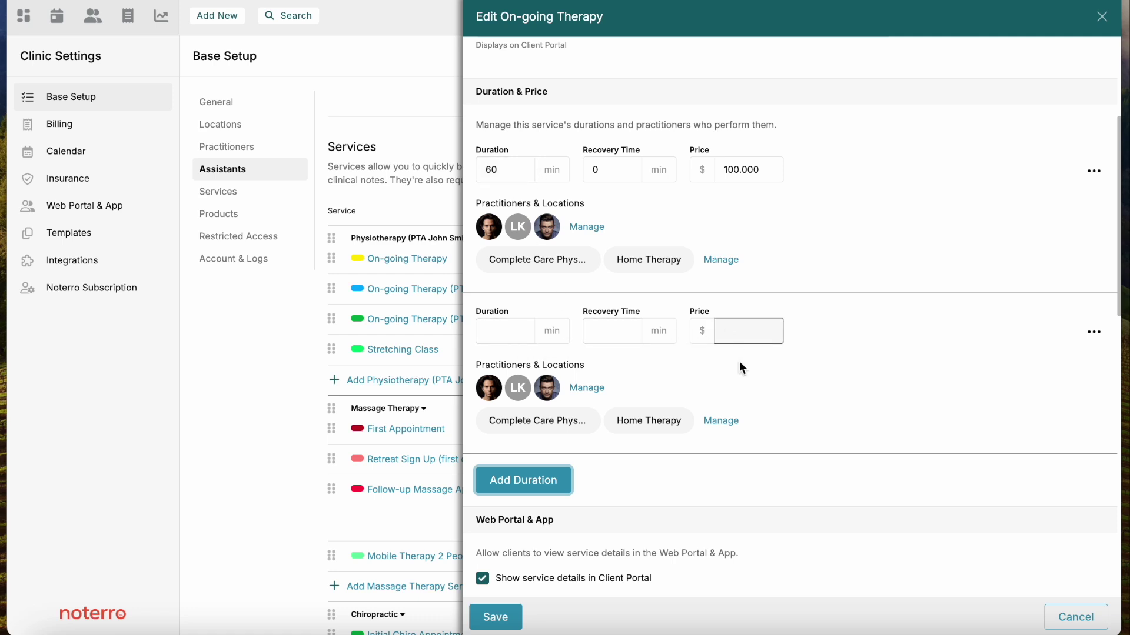
Step: Tick Available for Online Booking for On-going Therapy and view the Booking Method choices
scroll(767, 387, down, 6)
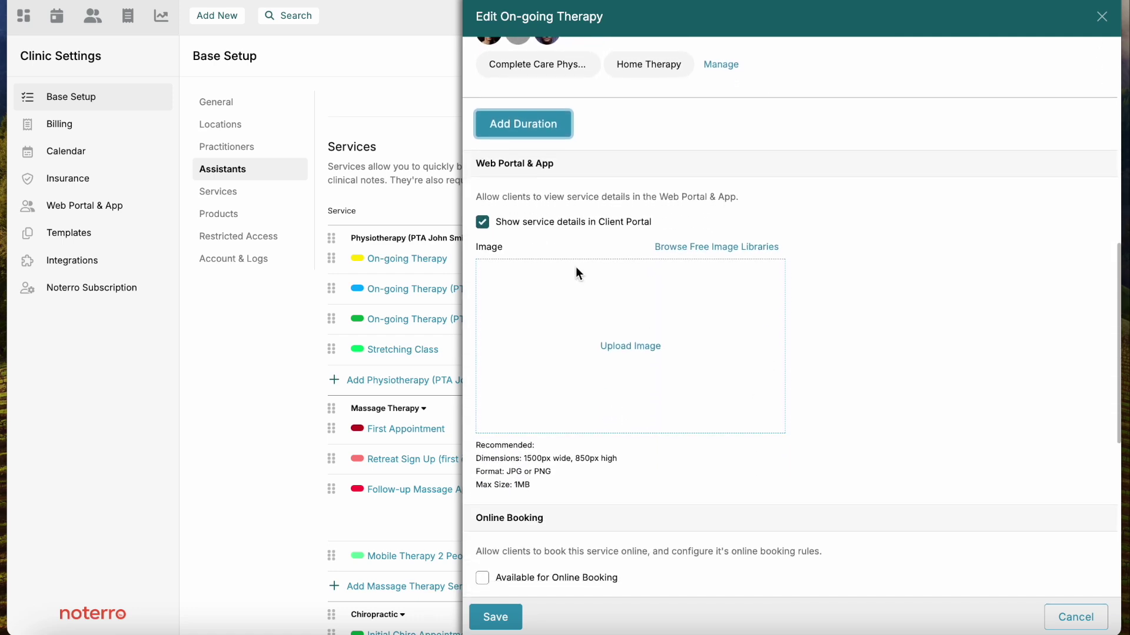
scroll(598, 200, down, 1)
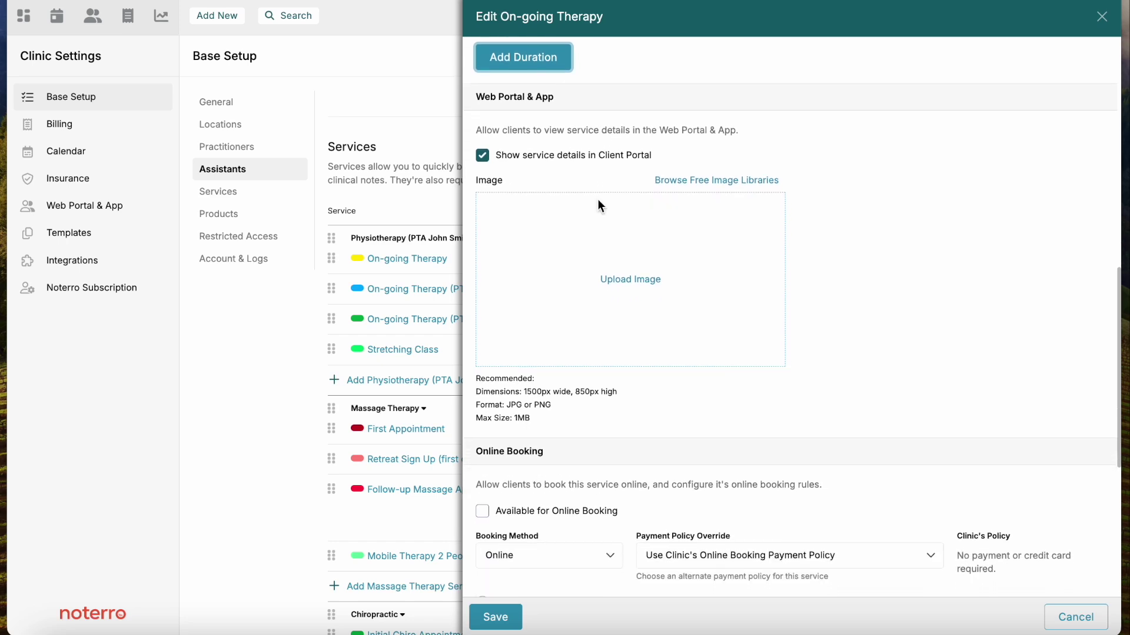
scroll(687, 302, down, 1)
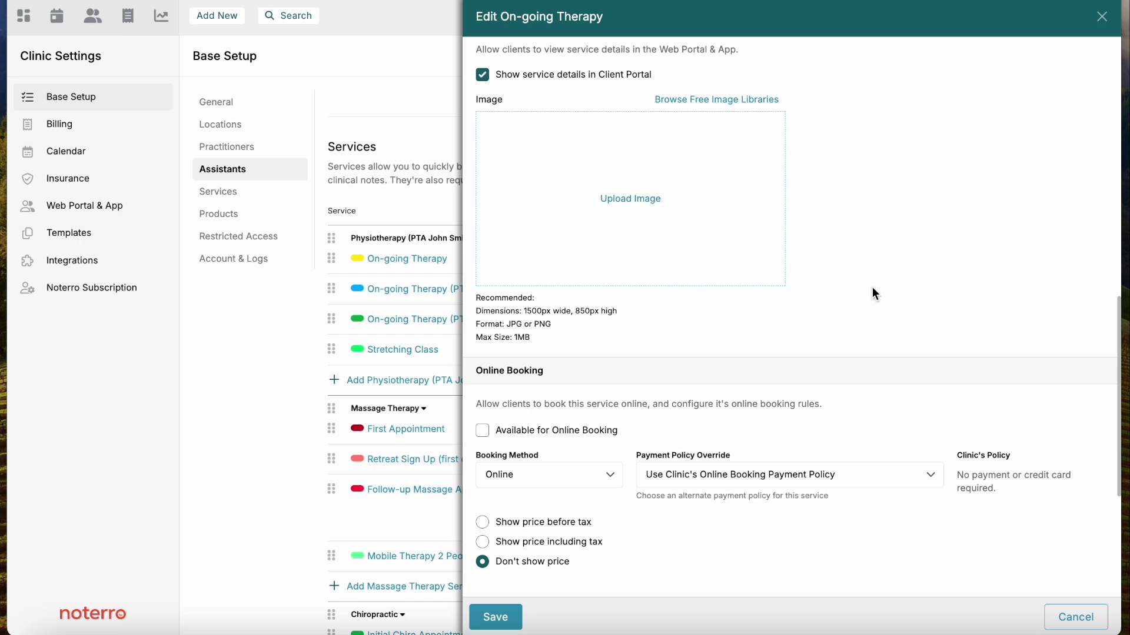
scroll(873, 288, down, 3)
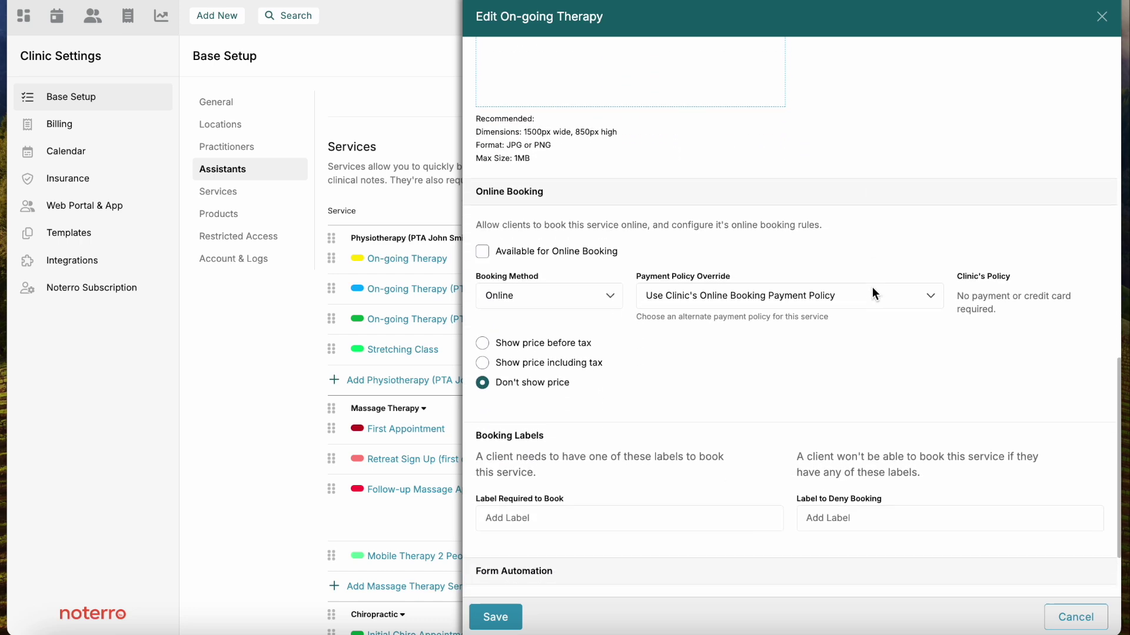
scroll(873, 292, down, 1)
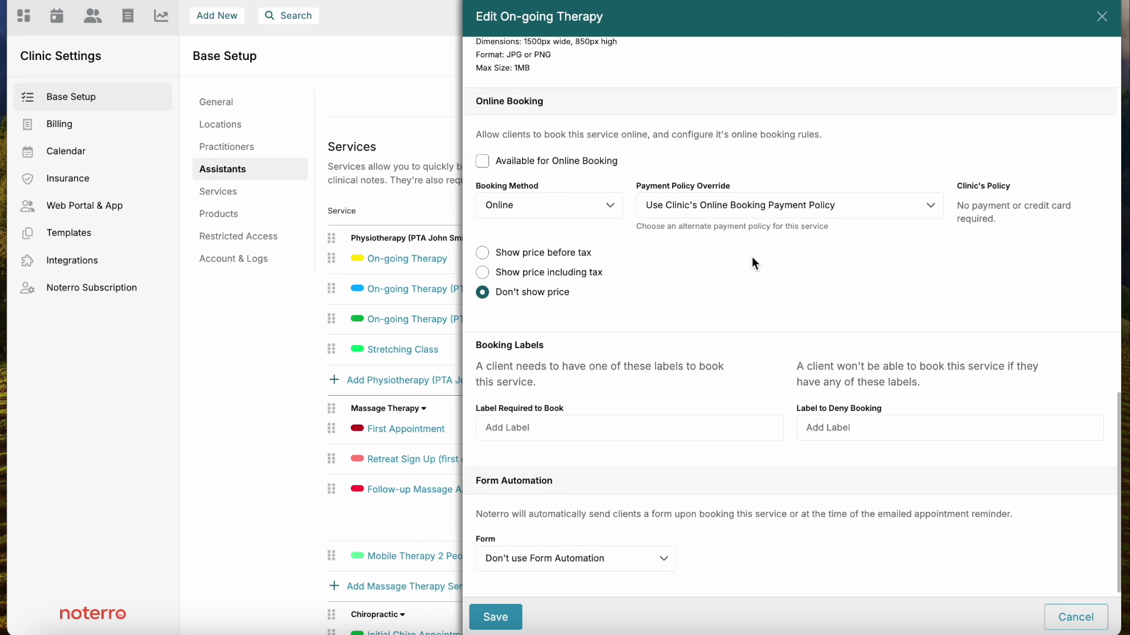
click(484, 167)
click(552, 207)
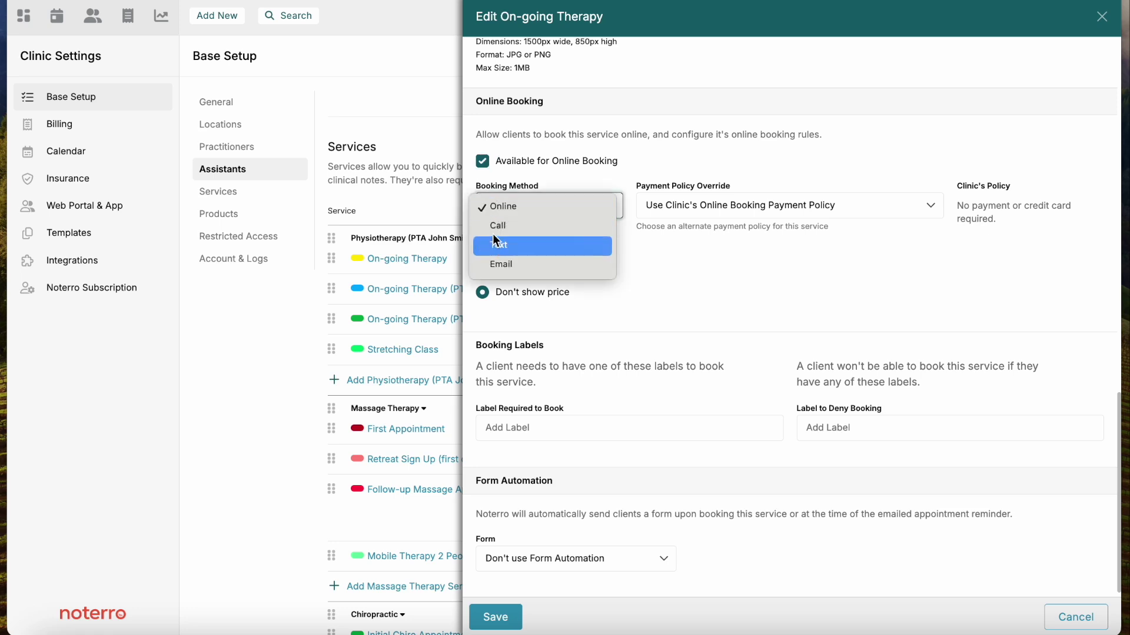
Step: Keep Online as booking method and set Payment Policy Override to Full payment required
click(662, 285)
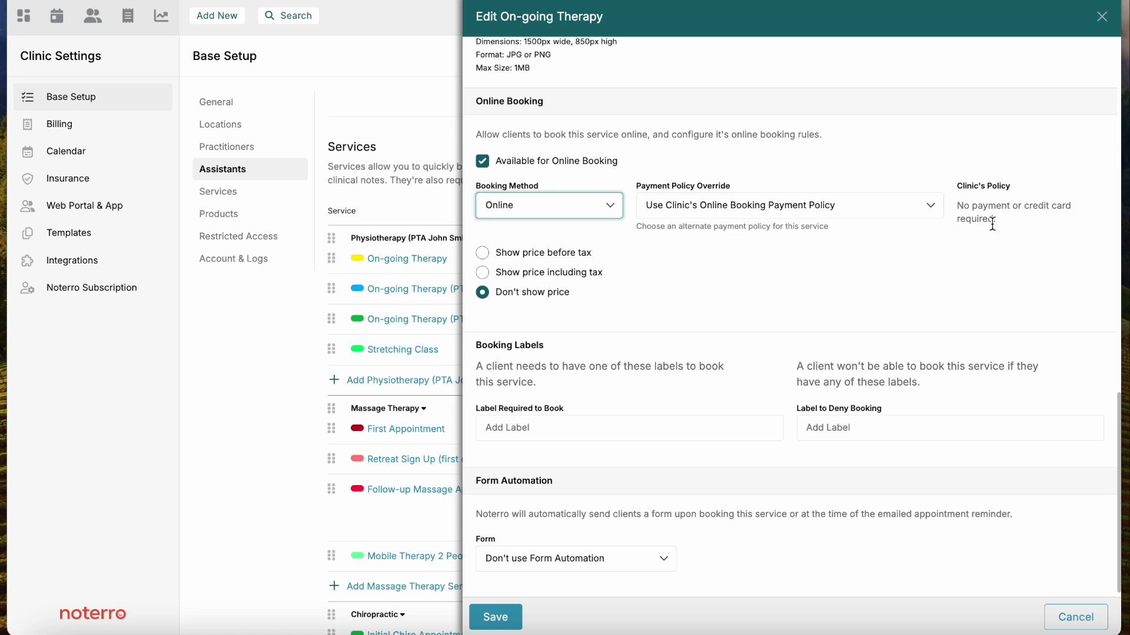
click(837, 205)
click(721, 243)
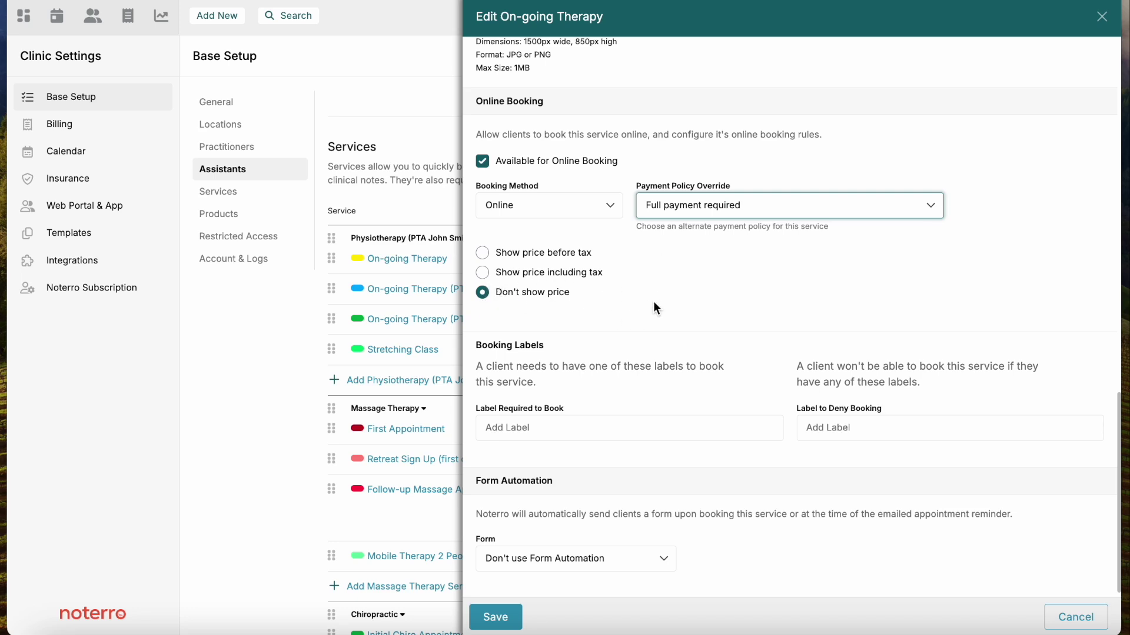
scroll(653, 301, down, 1)
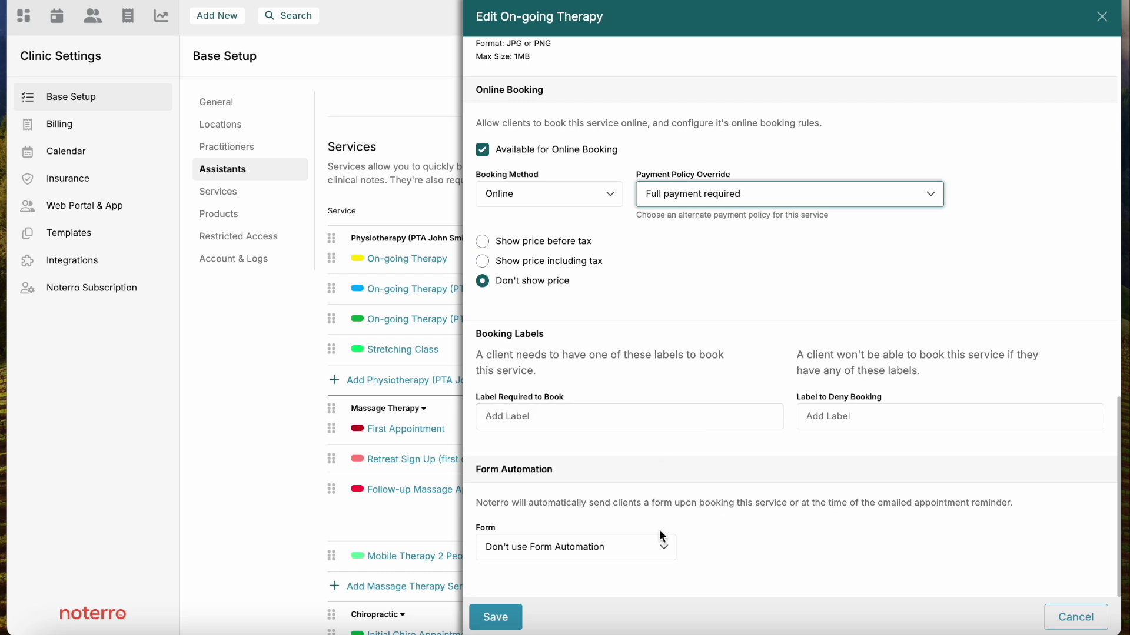
Step: Automate sending the Physiotherapy Intake form With Email Reminder, then close the service editor
click(573, 553)
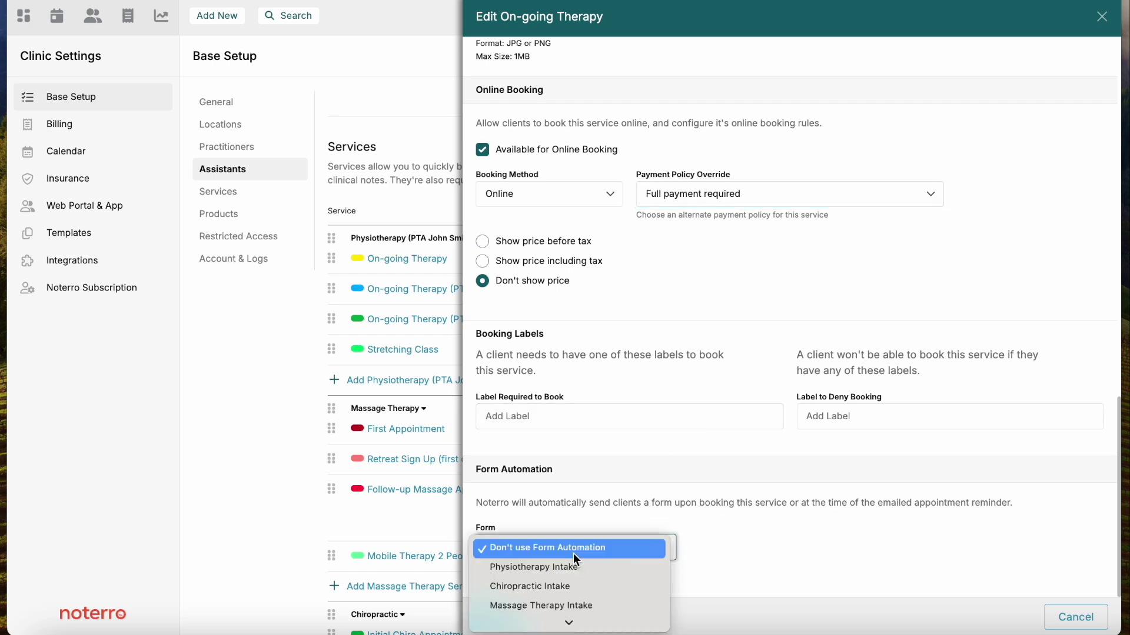
click(552, 566)
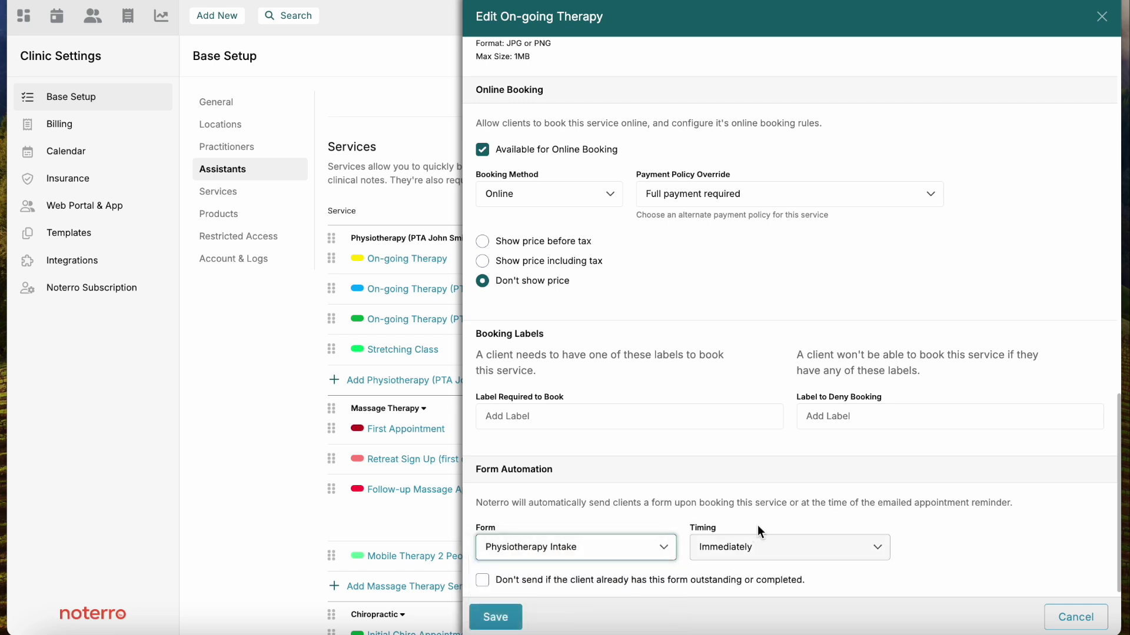
scroll(912, 548, down, 1)
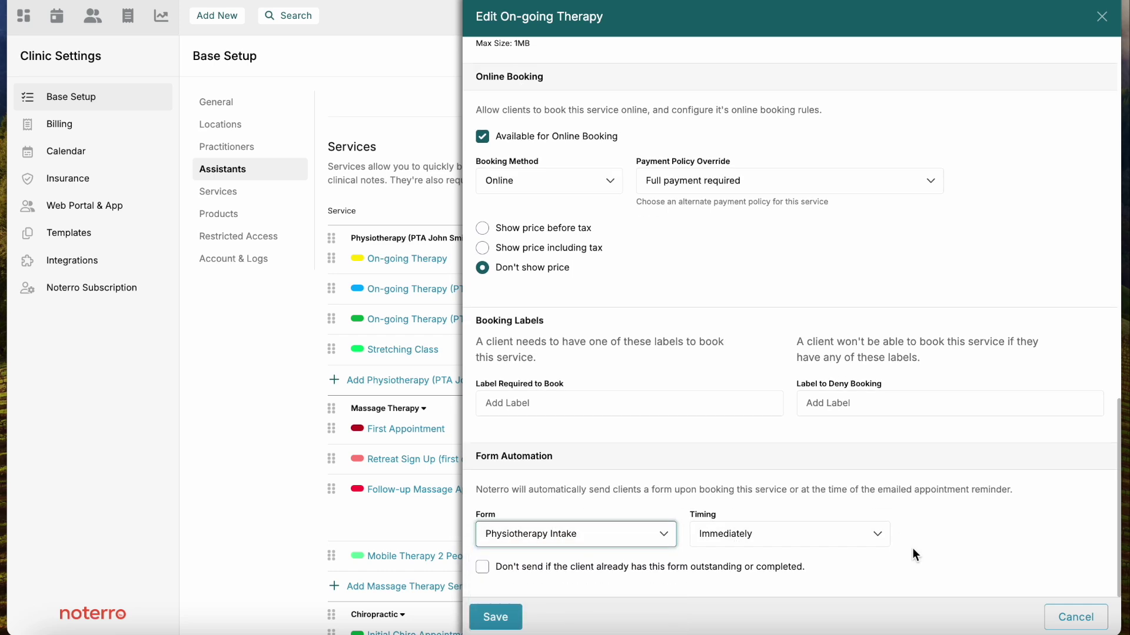
click(794, 536)
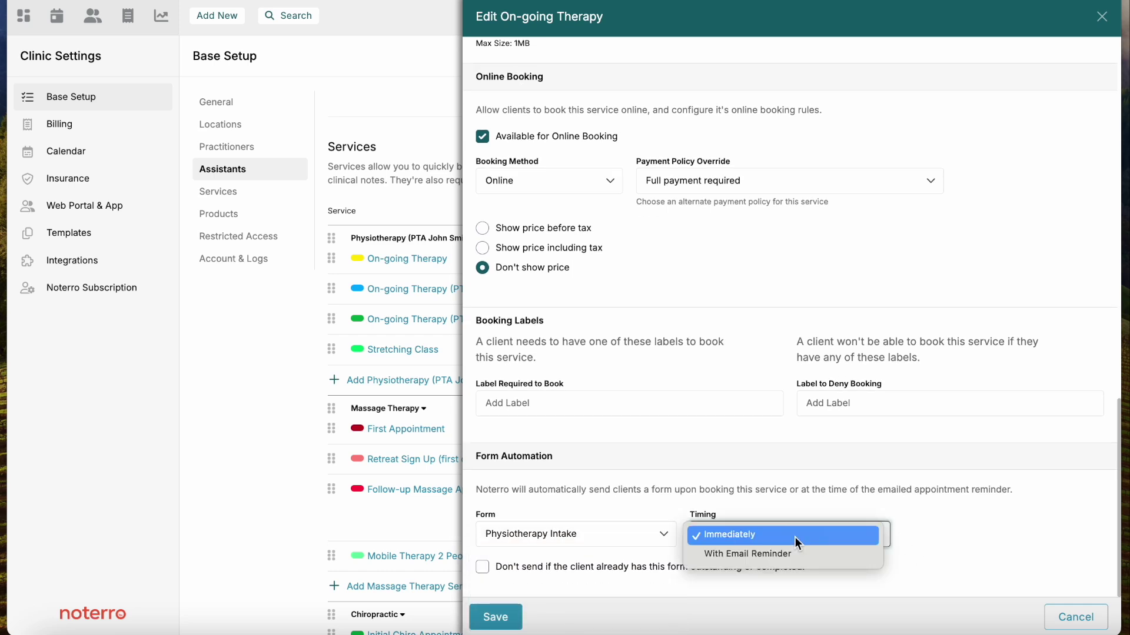
click(832, 553)
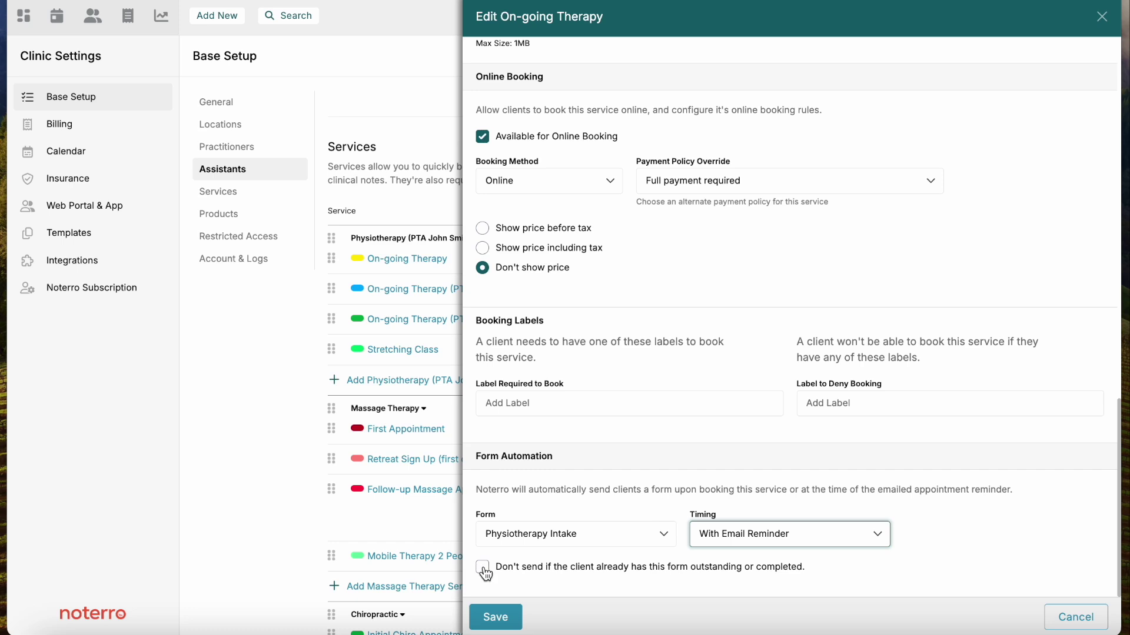
click(1102, 18)
scroll(713, 298, down, 6)
scroll(715, 301, down, 8)
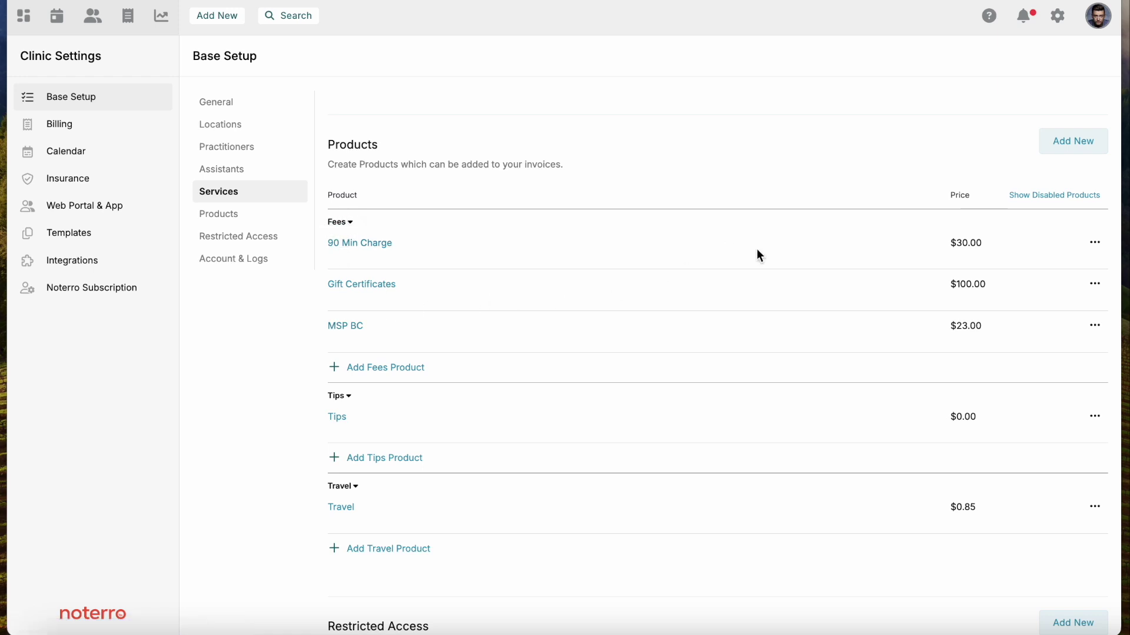
scroll(757, 393, down, 7)
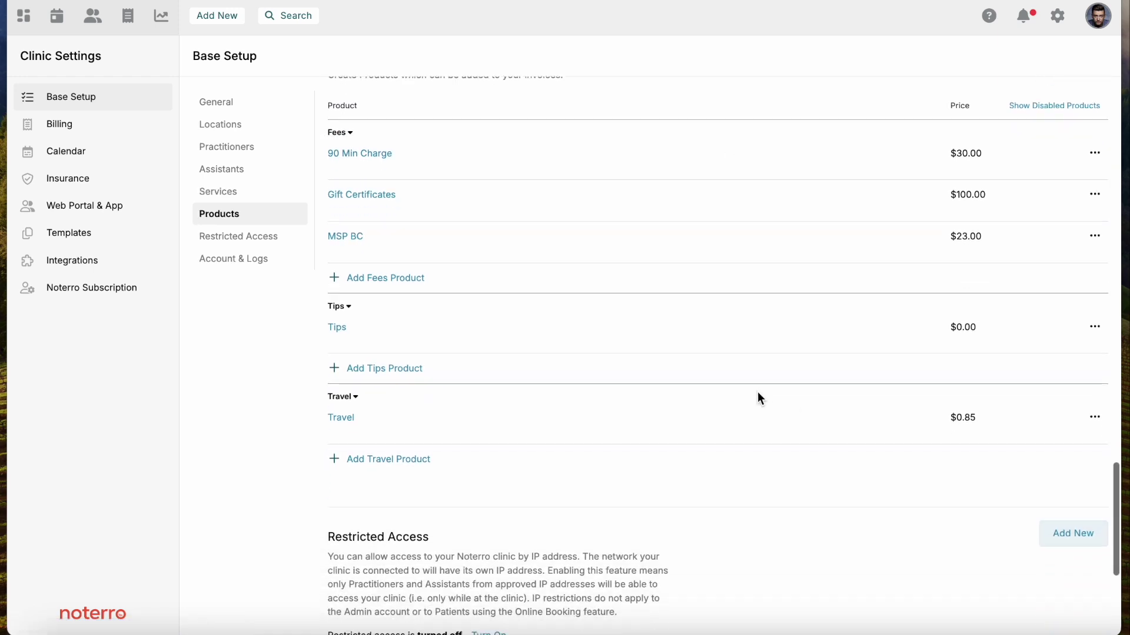